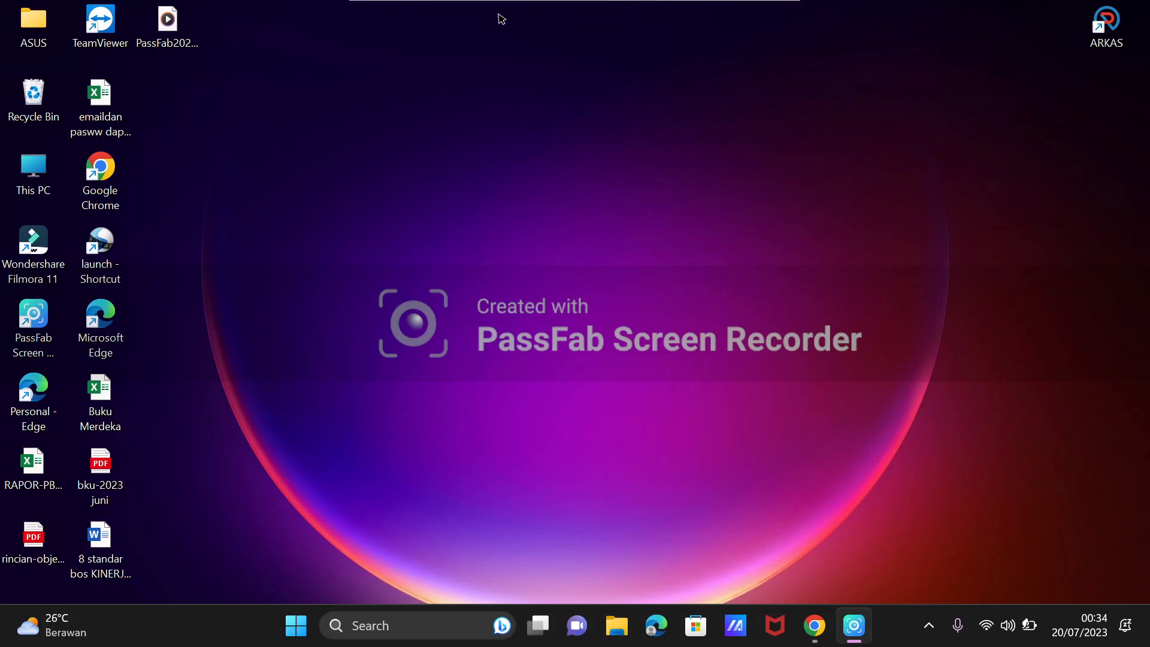
# Switch to Chrome and open the "Rilis Aplikasi Dapodik Versi 2024" news article from the Dapodik site's Beranda page.
pyautogui.click(815, 626)
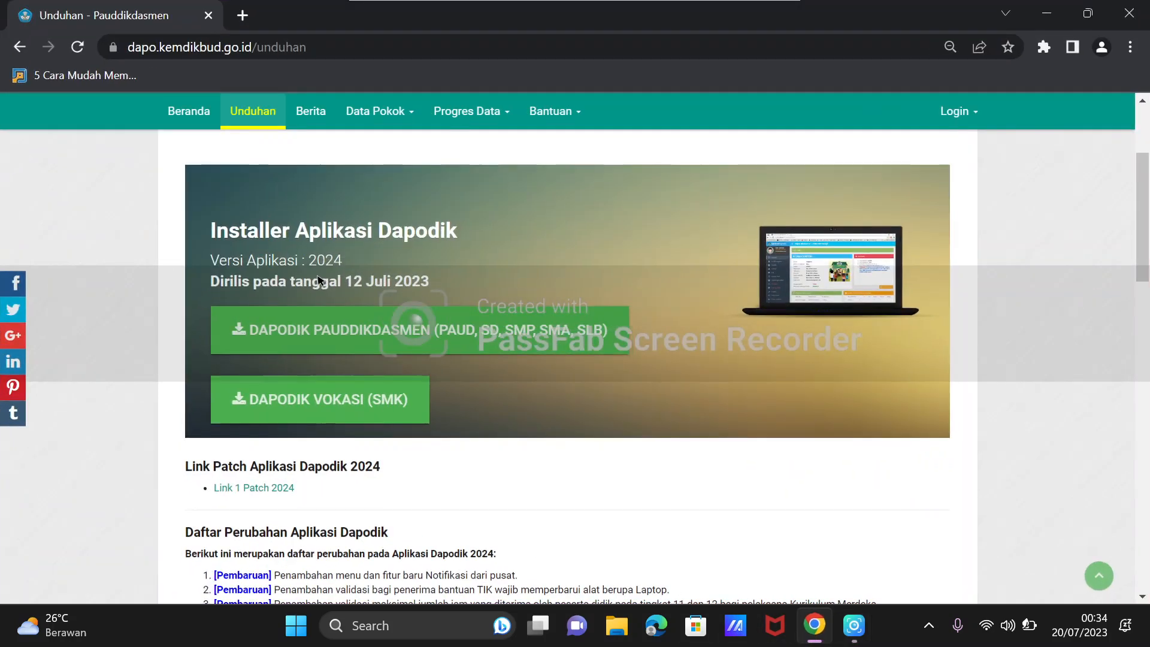
pyautogui.scroll(-3, 368, 291)
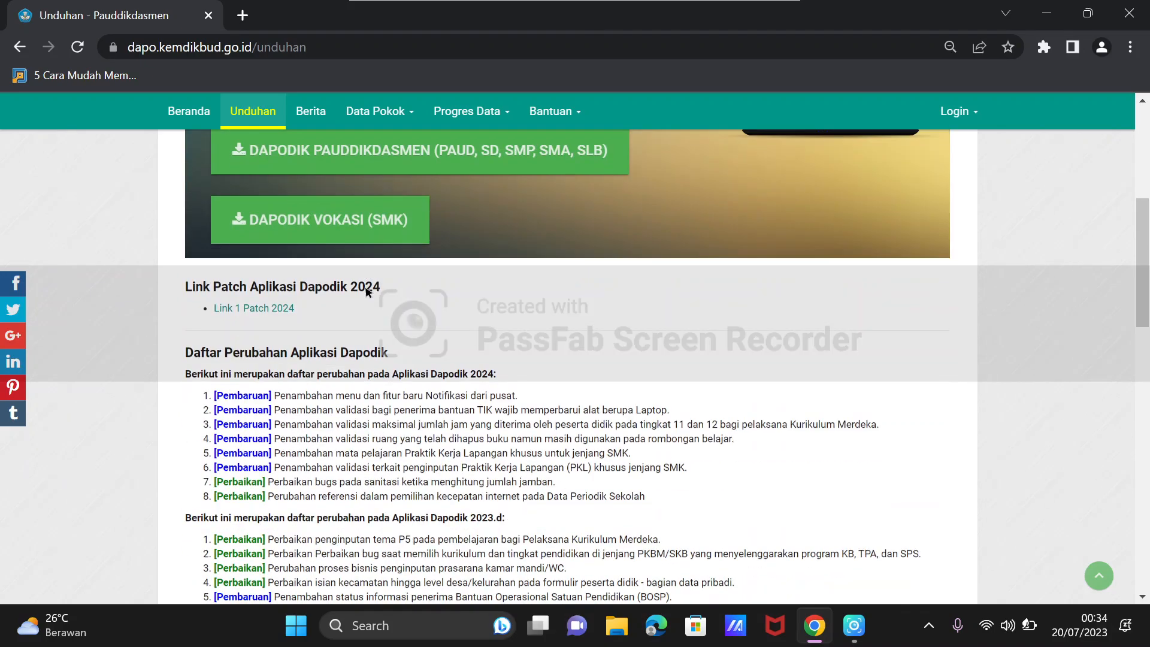
pyautogui.click(177, 114)
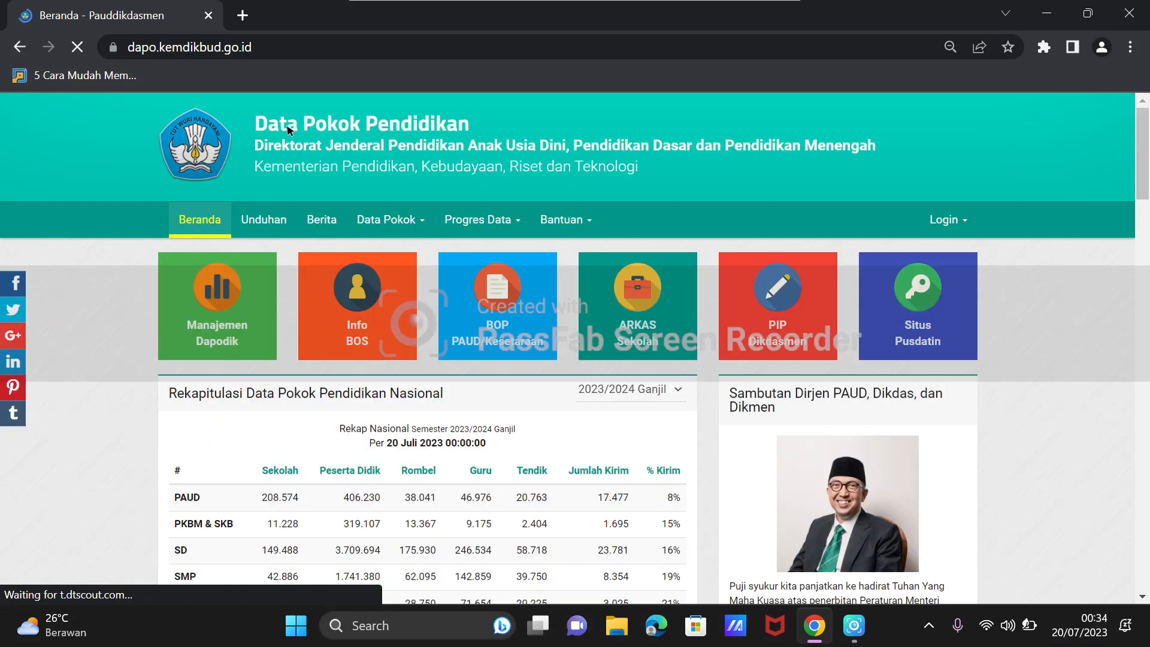
pyautogui.scroll(-4, 448, 249)
pyautogui.scroll(-2, 448, 249)
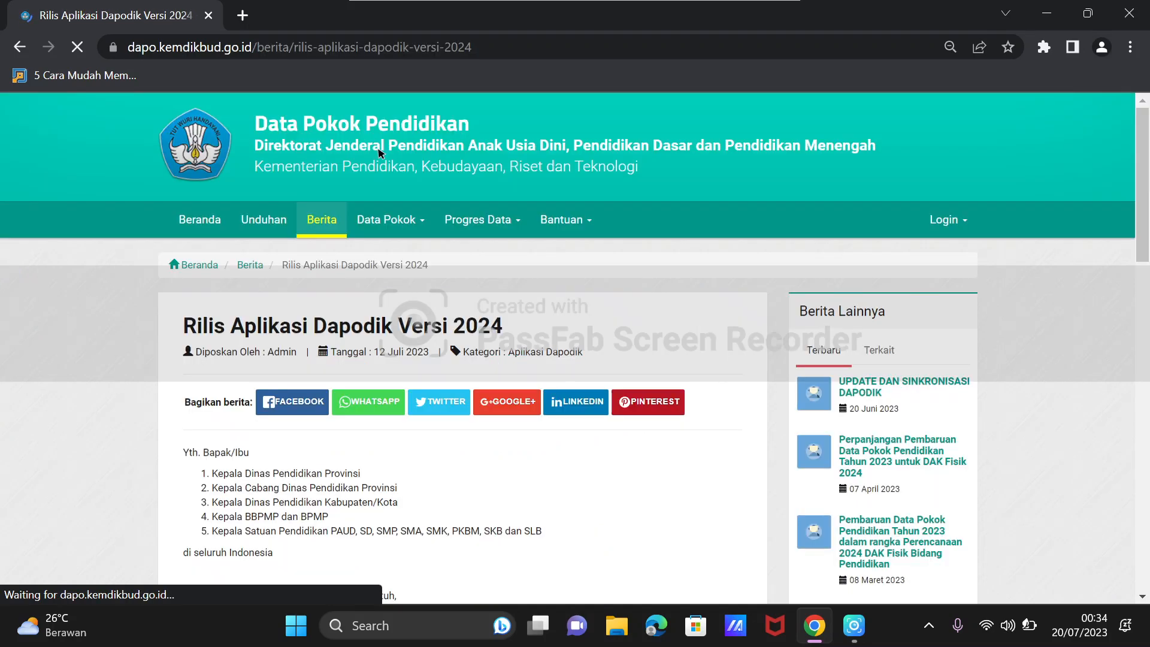
# Read through the Dapodik 2024 release article, including its circular reference and the installer and patch installation steps.
pyautogui.scroll(-3, 378, 153)
pyautogui.scroll(1, 379, 153)
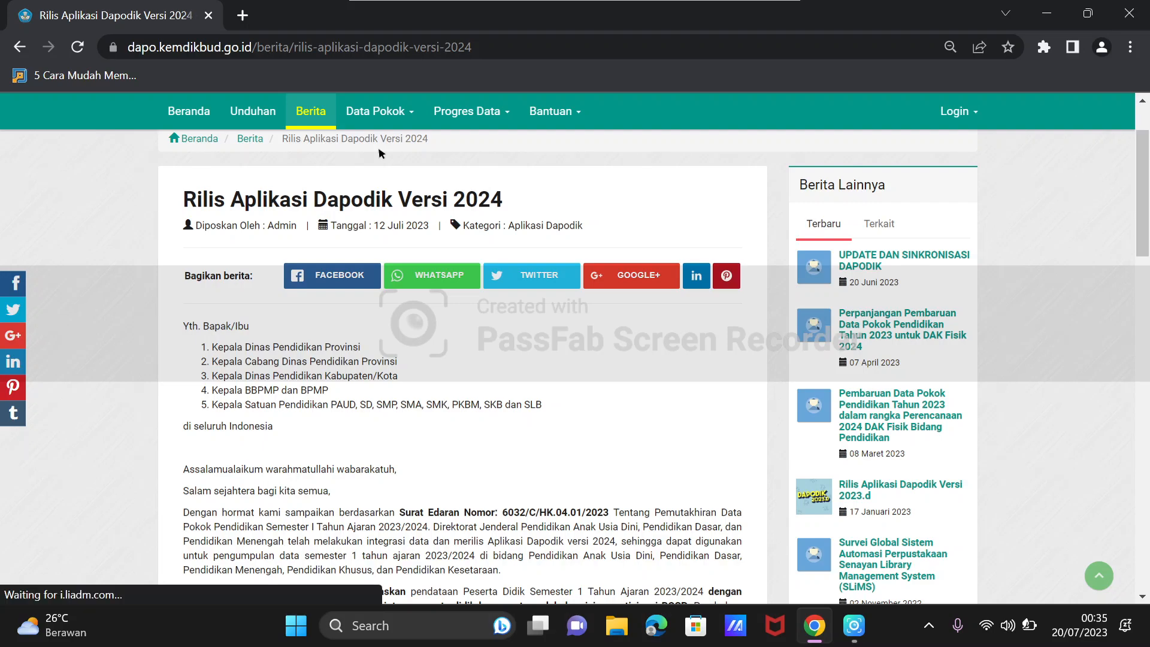
pyautogui.scroll(-6, 422, 206)
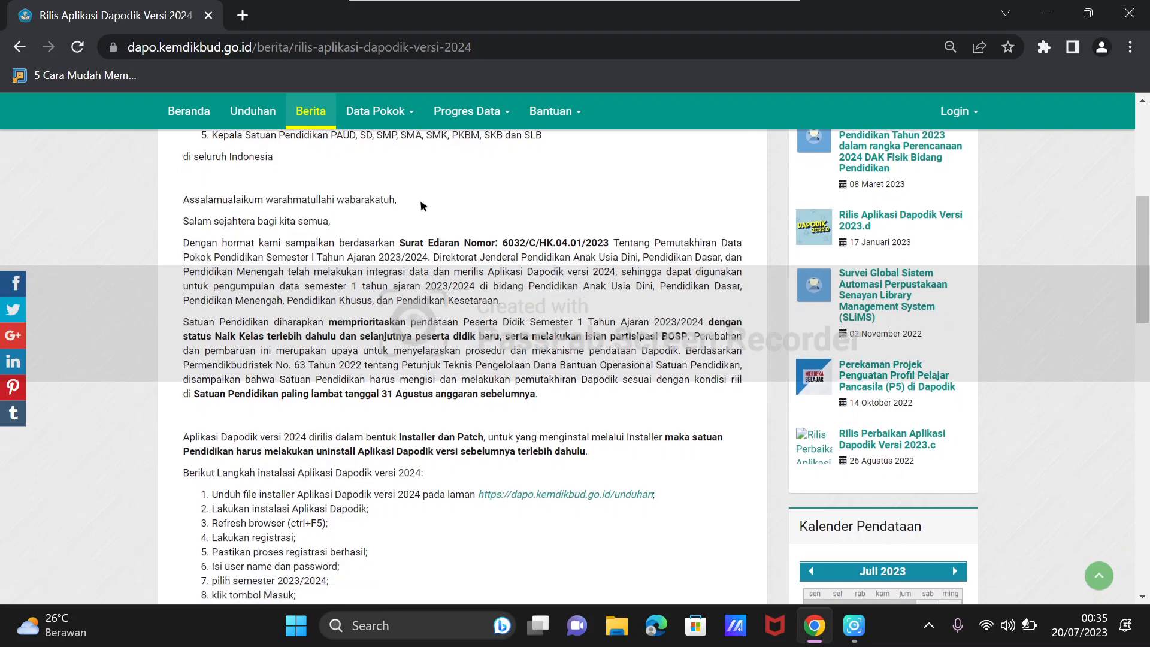
pyautogui.scroll(-1, 421, 206)
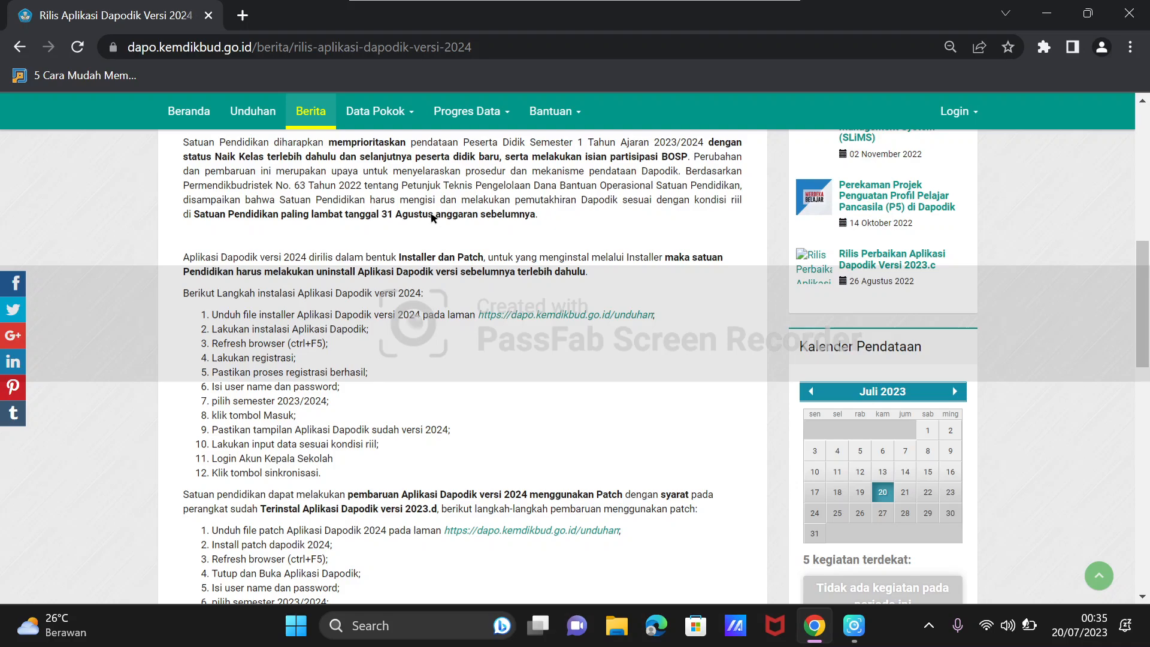
pyautogui.scroll(7, 458, 251)
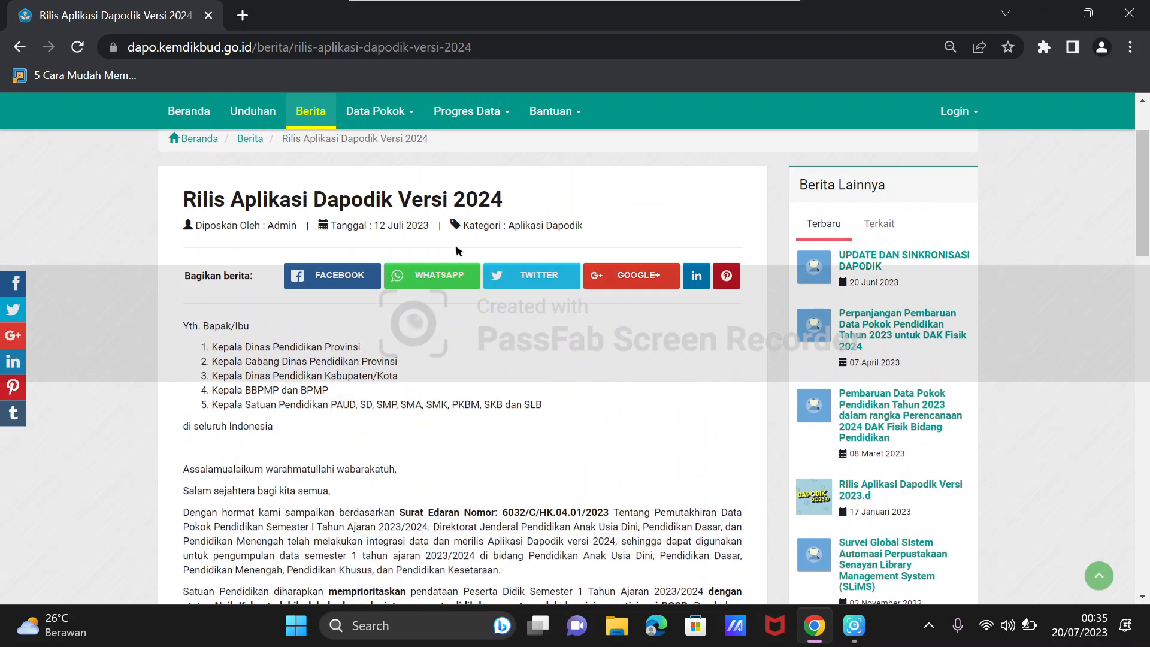
pyautogui.scroll(2, 458, 251)
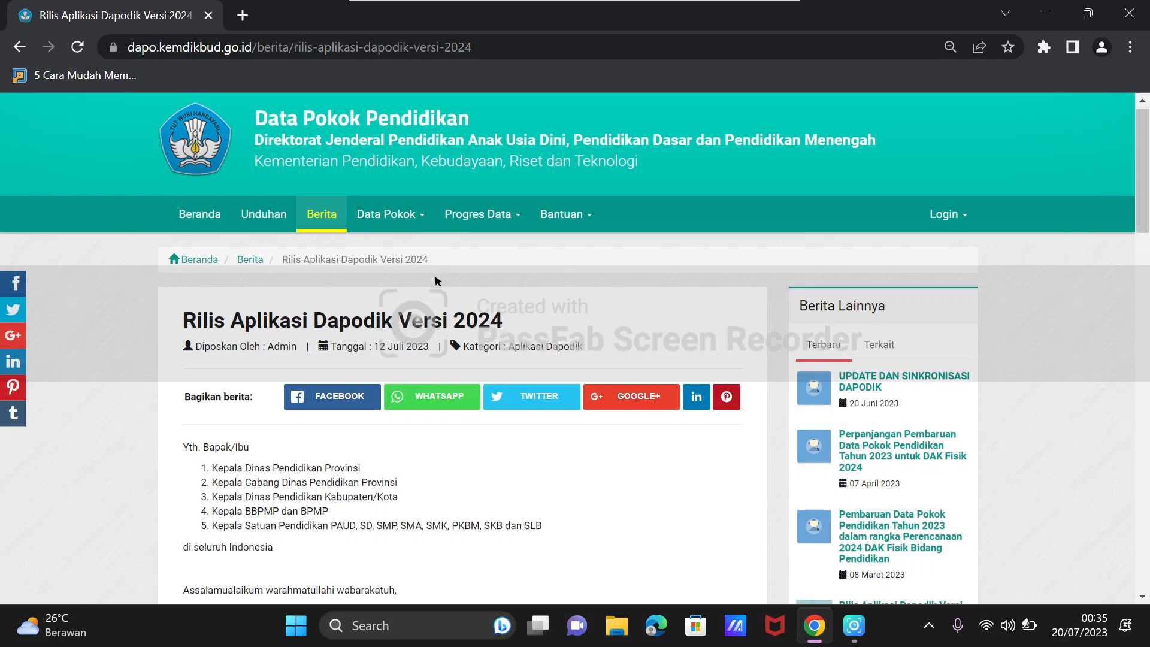
pyautogui.scroll(-2, 436, 283)
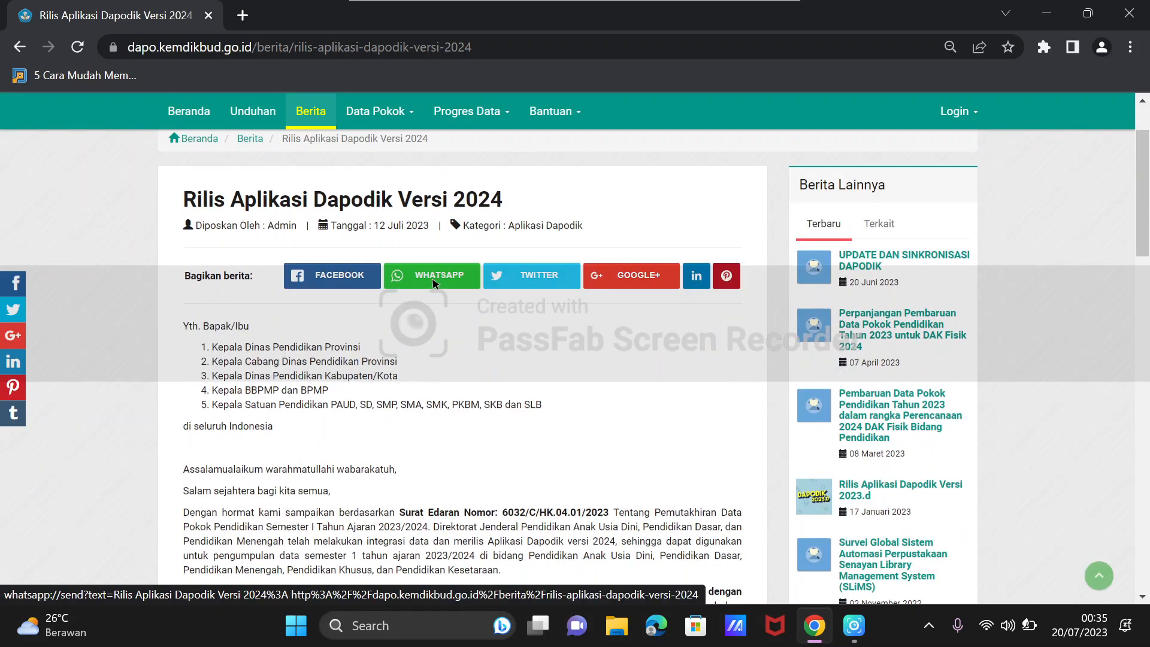
pyautogui.scroll(2, 449, 284)
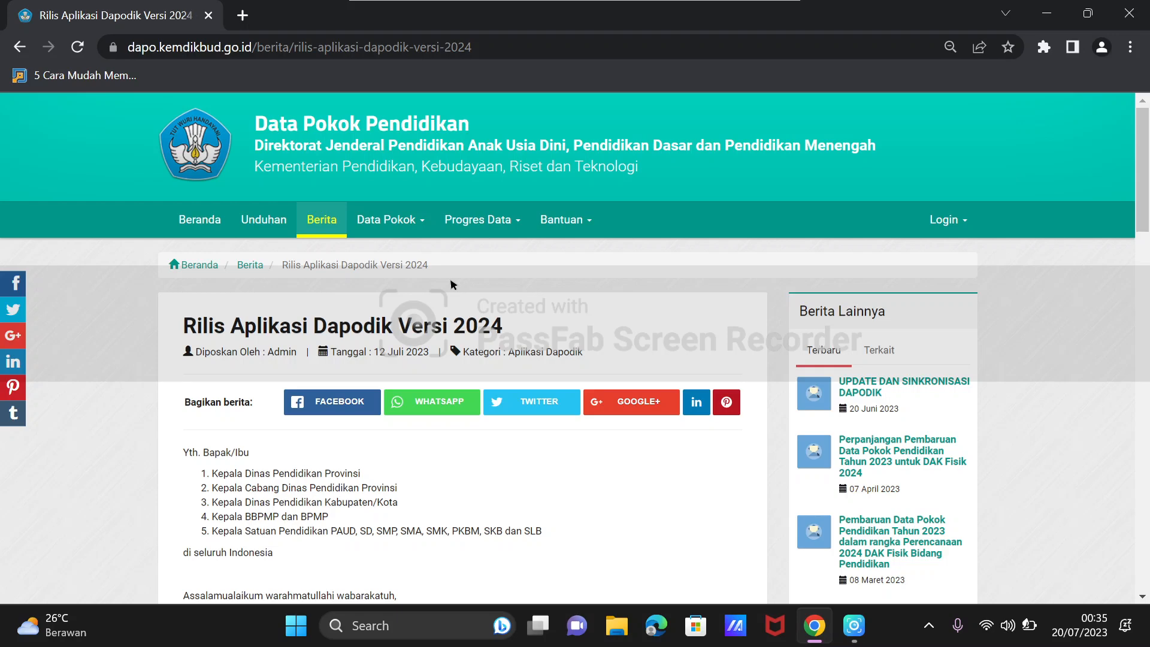
# Highlight the release article's title and its posting date.
pyautogui.scroll(-3, 455, 284)
pyautogui.scroll(3, 455, 285)
pyautogui.moveTo(196, 325); pyautogui.dragTo(506, 325)
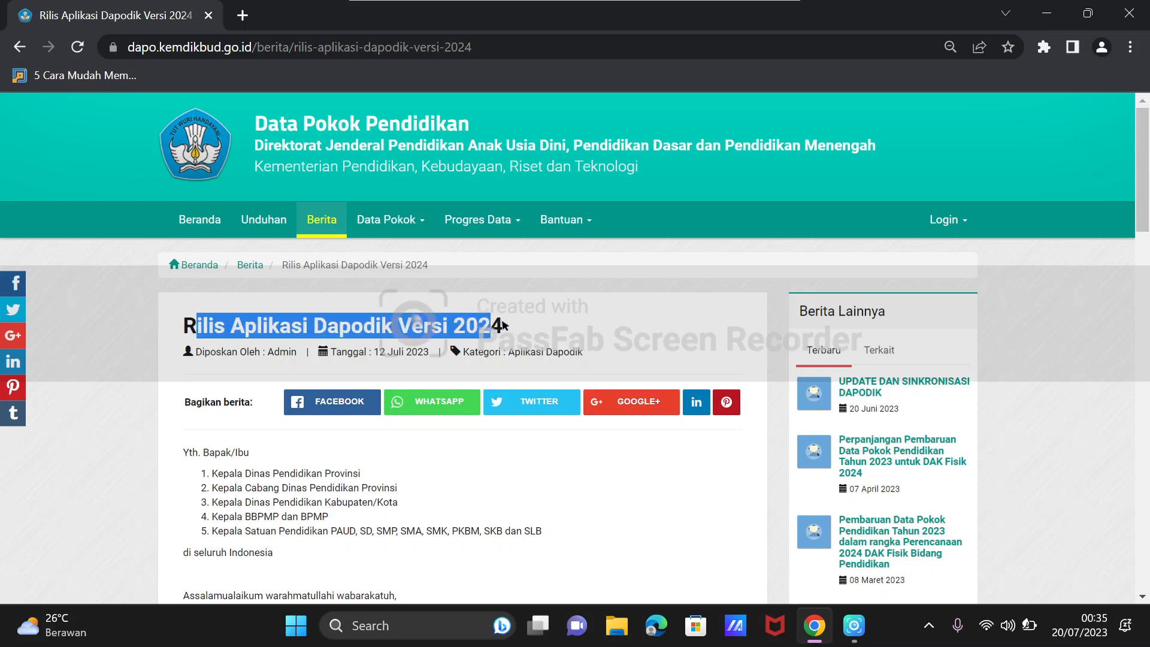
pyautogui.click(508, 326)
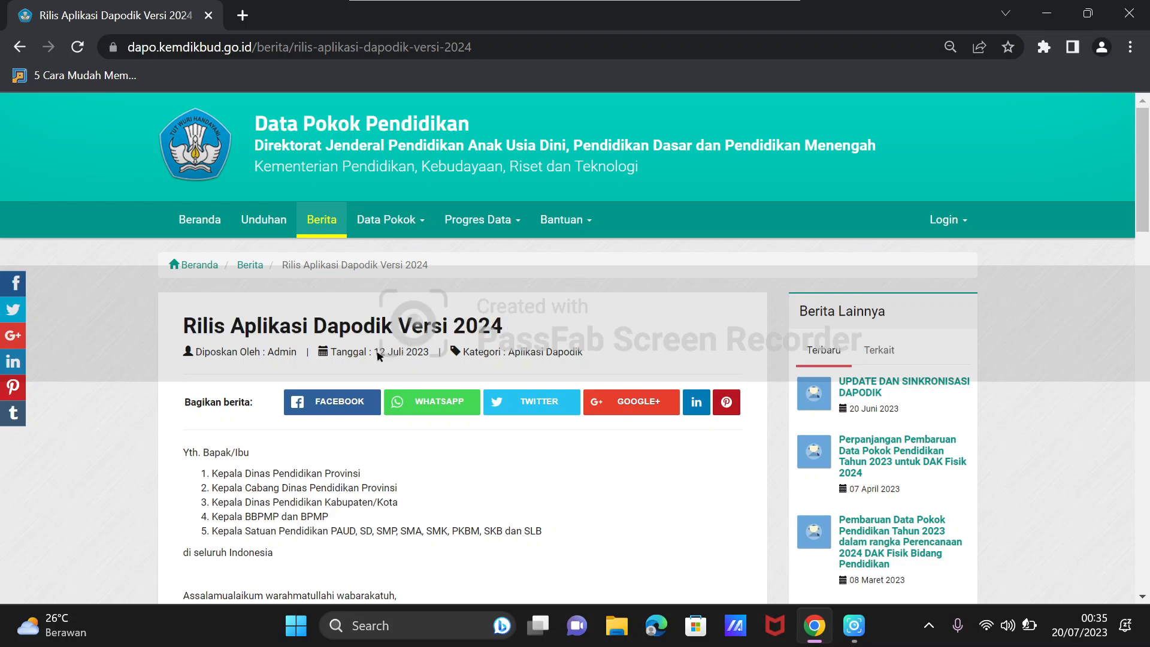
pyautogui.moveTo(379, 354); pyautogui.dragTo(423, 355)
# Review the article's body text on data entry priorities and the Dapodik 2024 installation procedure.
pyautogui.scroll(-5, 427, 342)
pyautogui.scroll(-5, 428, 341)
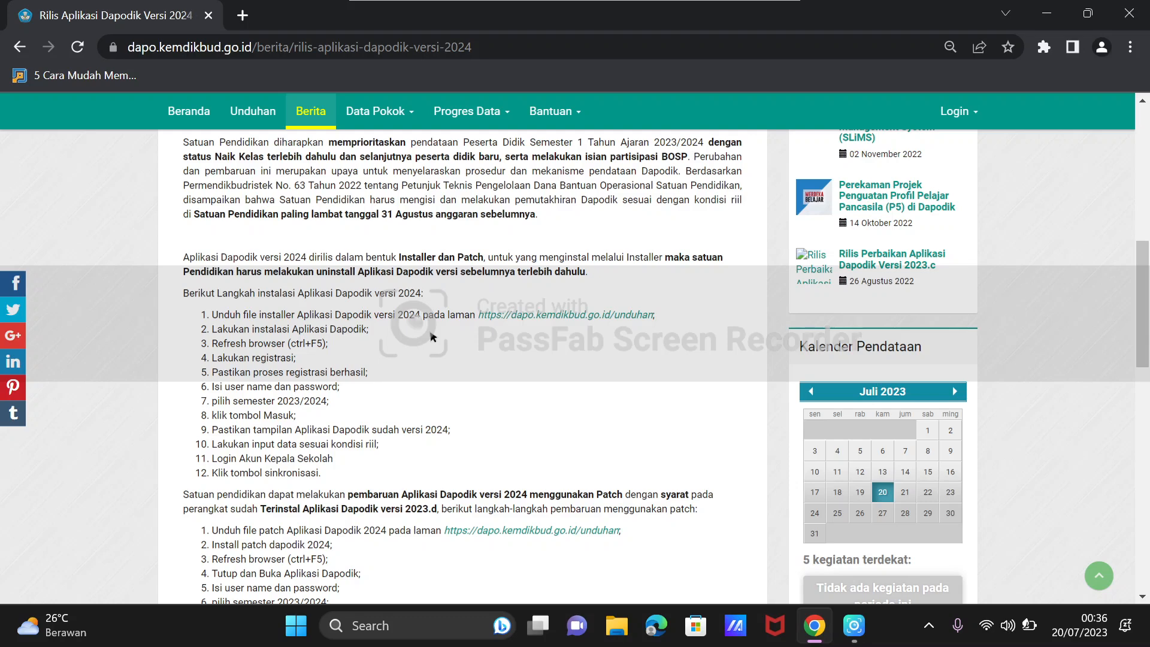
pyautogui.scroll(10, 433, 337)
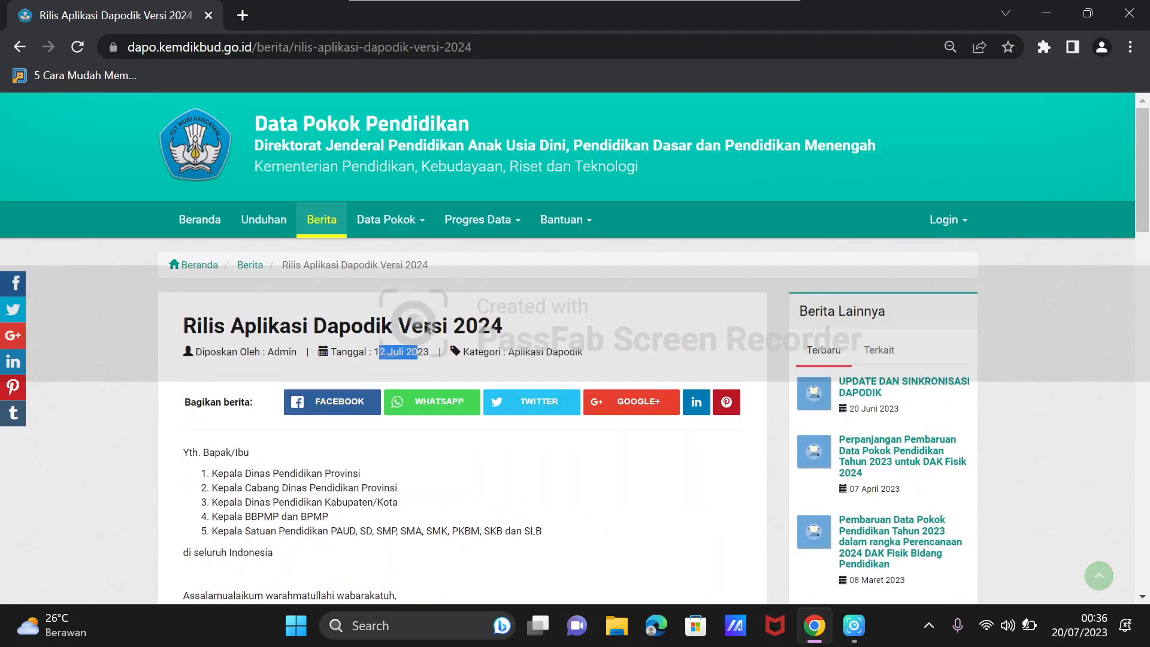
pyautogui.scroll(-5, 493, 440)
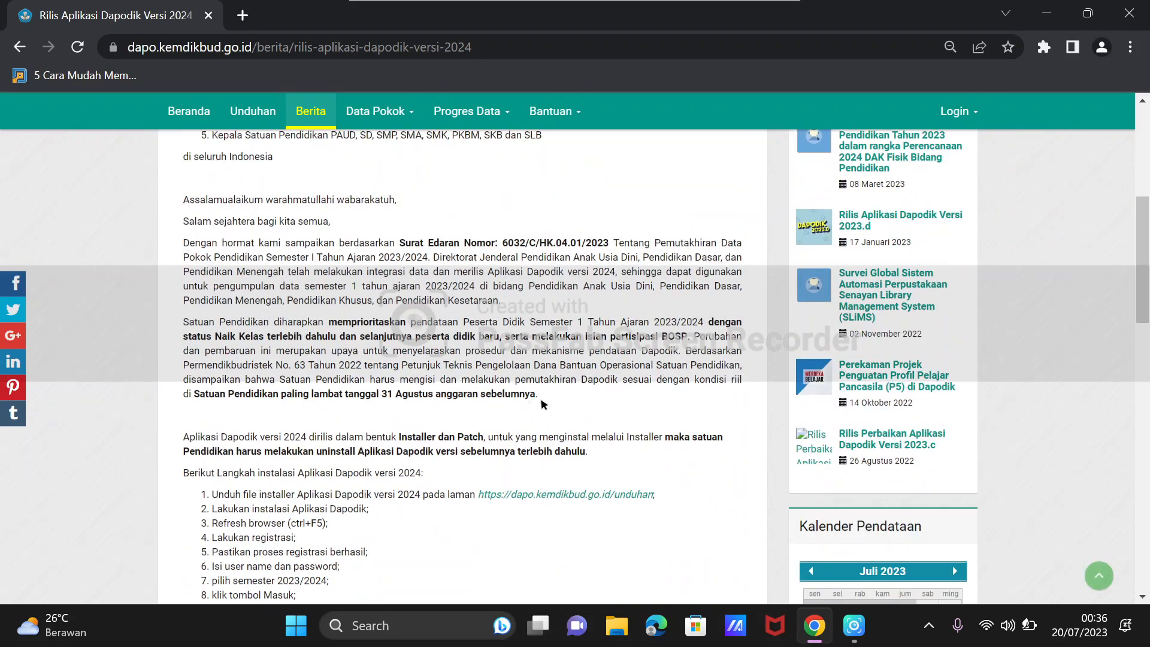
pyautogui.scroll(6, 496, 408)
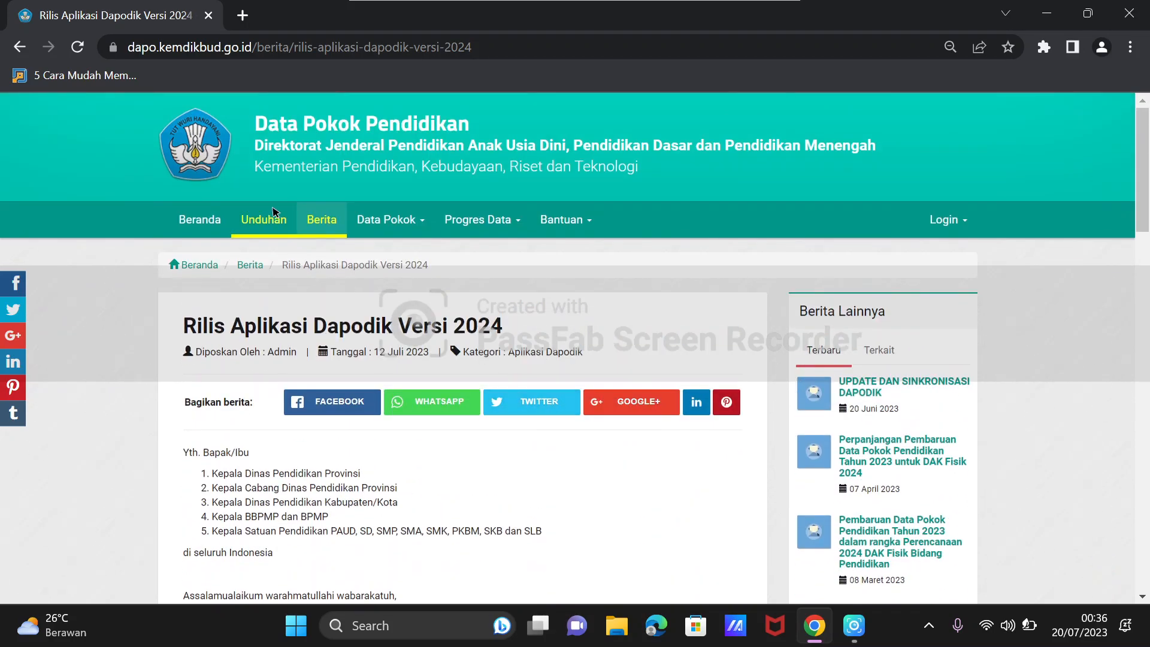
# Open the Unduhan page and examine the Dapodik 2024 installer downloads, the patch link and the change list.
pyautogui.click(277, 216)
pyautogui.scroll(-4, 407, 258)
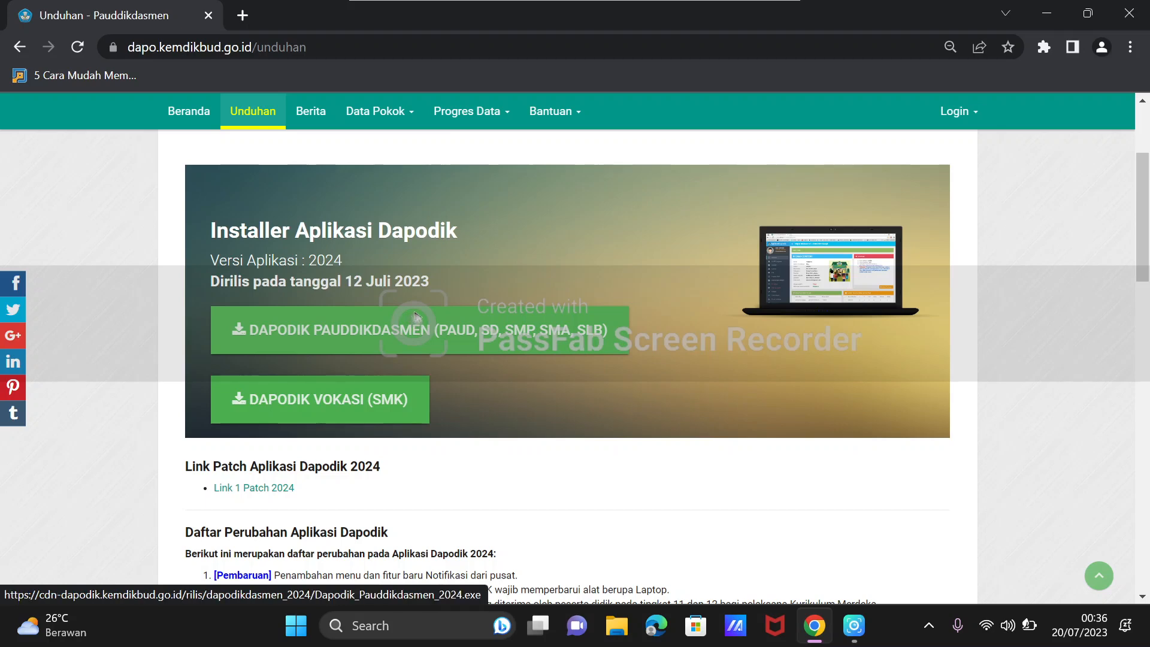
pyautogui.scroll(-1, 411, 323)
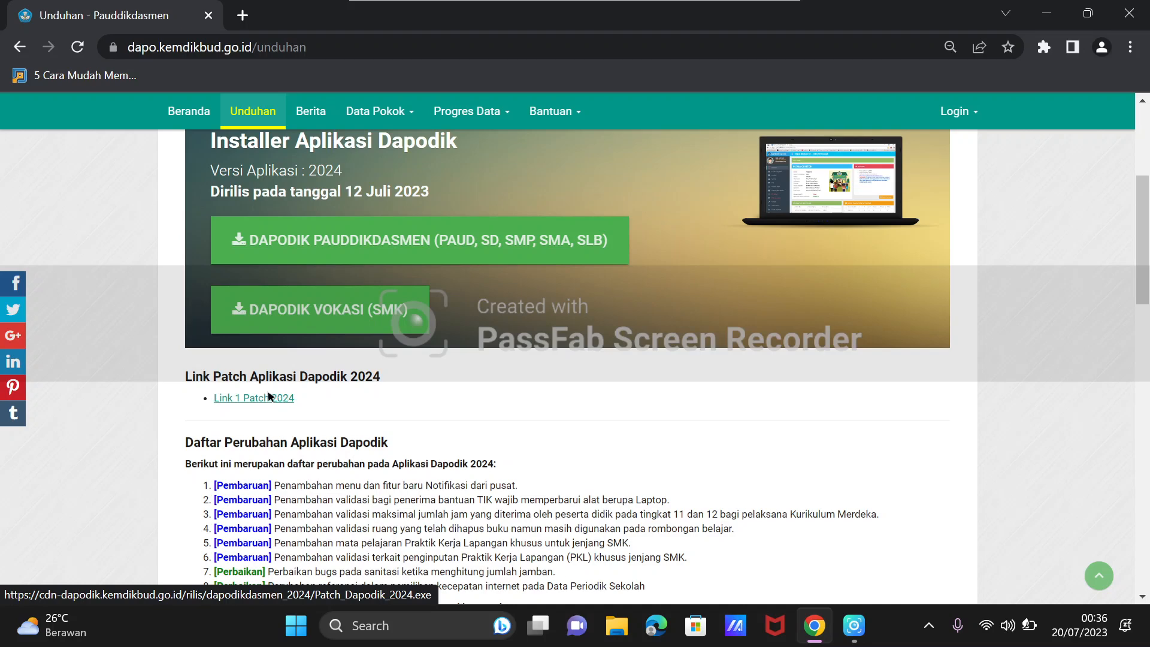
pyautogui.scroll(1, 298, 383)
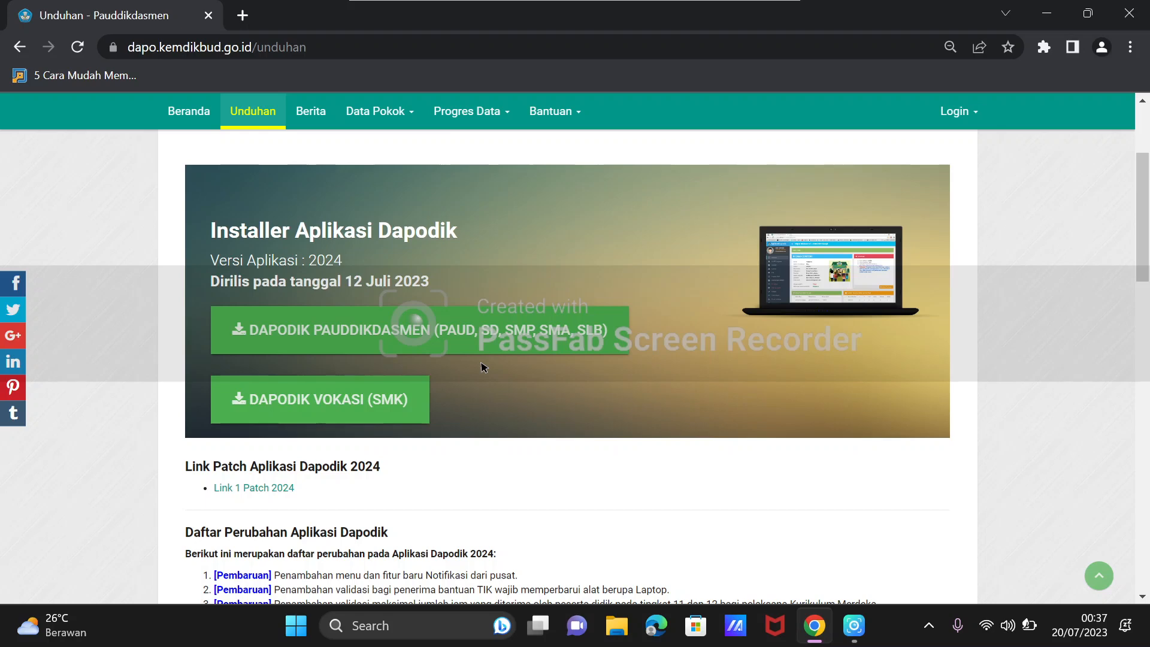
pyautogui.scroll(-1, 386, 308)
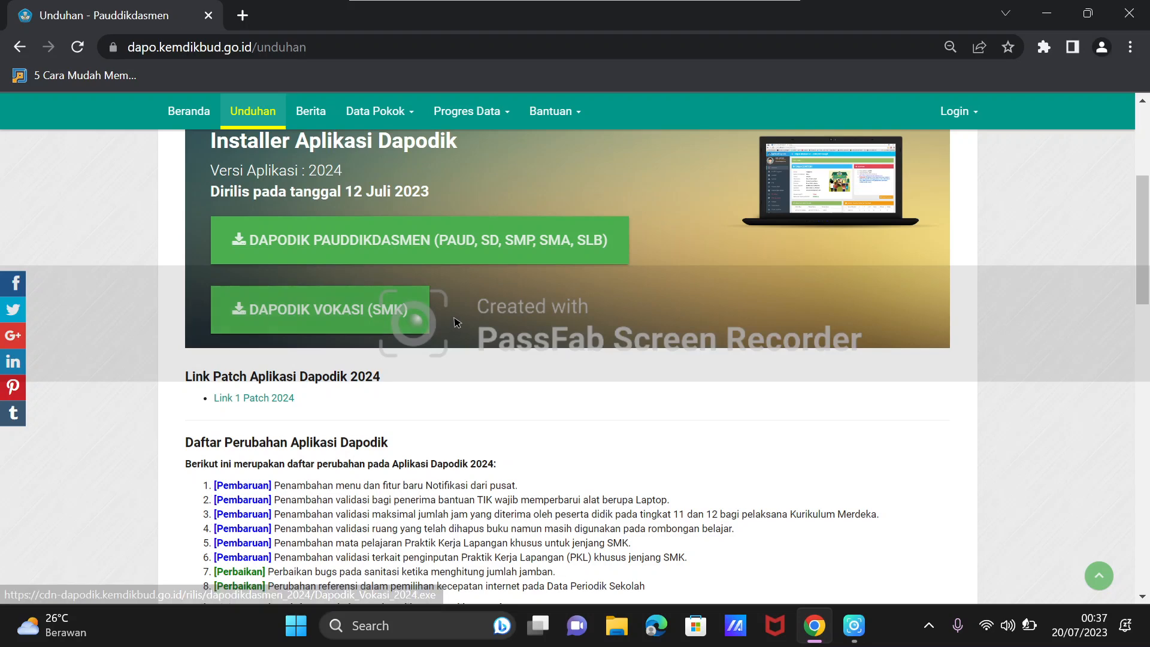
pyautogui.scroll(3, 455, 322)
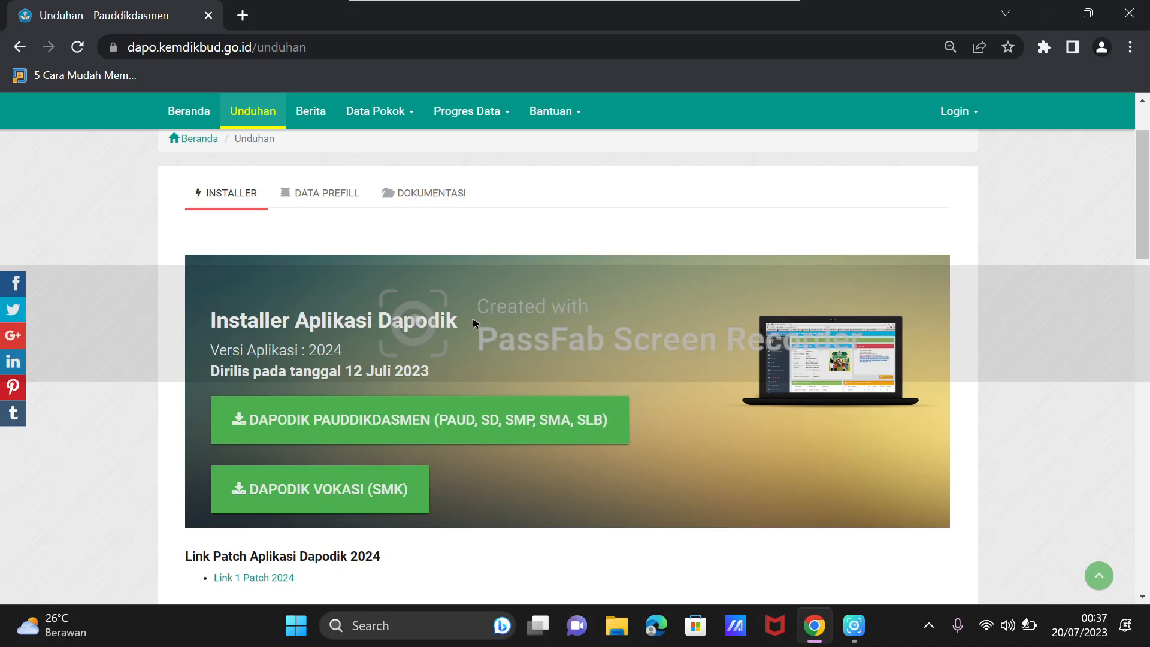
pyautogui.scroll(-3, 455, 288)
pyautogui.scroll(3, 401, 287)
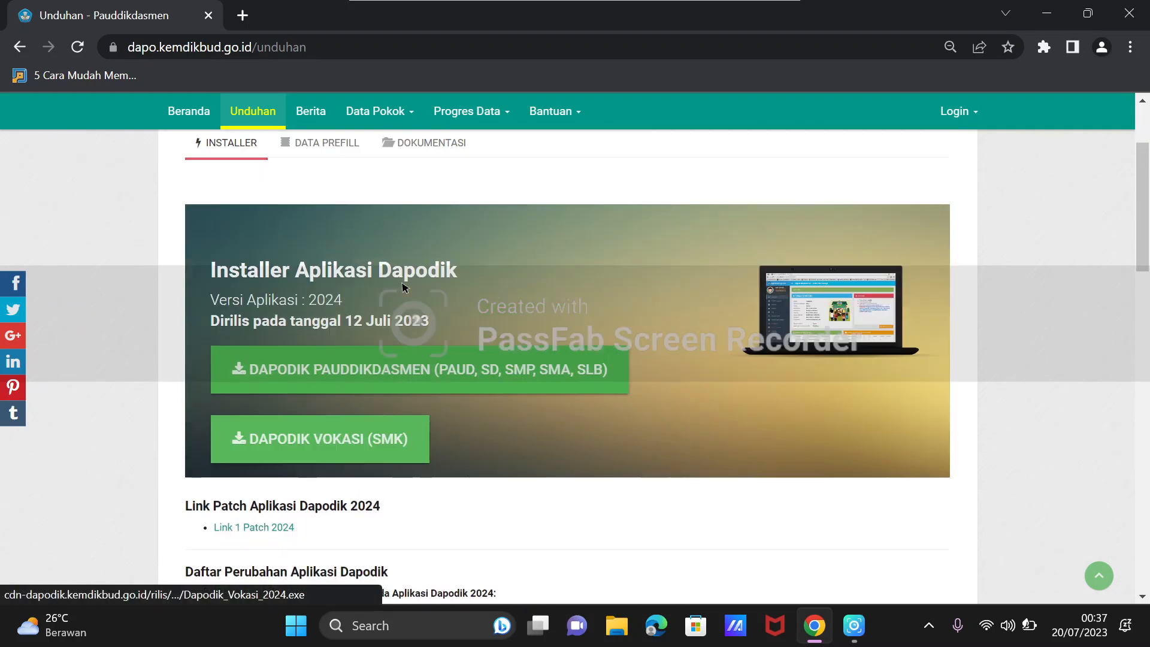
pyautogui.scroll(-3, 399, 293)
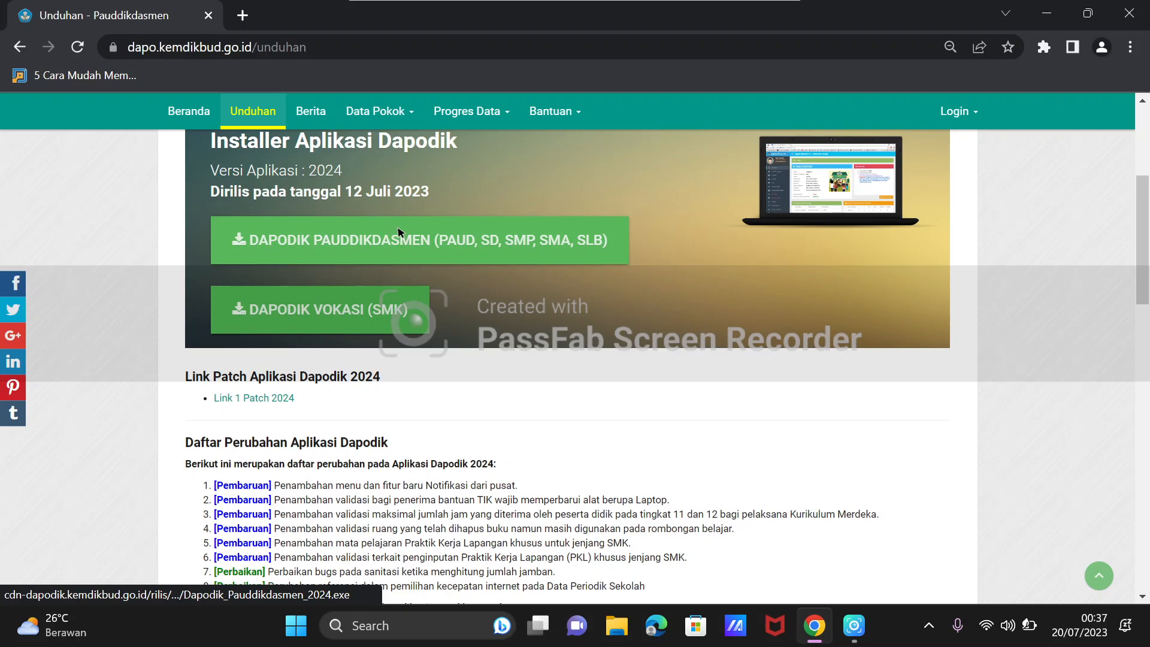
# Start downloading the DAPODIK PAUDDIKDASMEN (PAUD, SD, SMP, SMA, SLB) installer, and cancel the download.
pyautogui.click(398, 234)
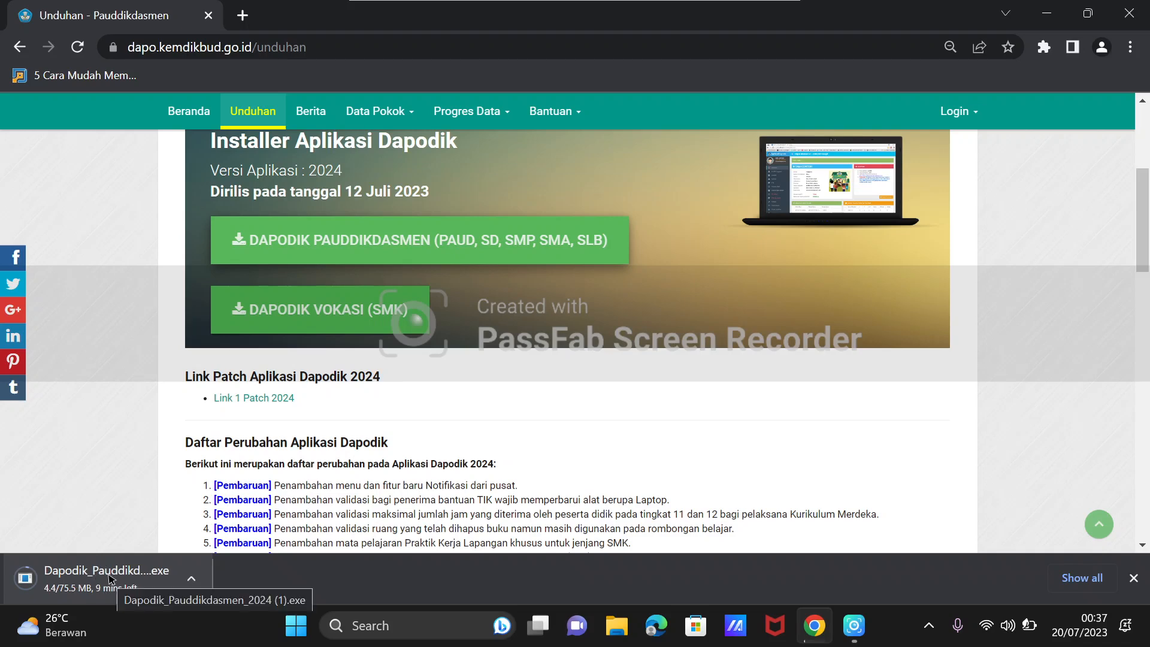
pyautogui.click(192, 578)
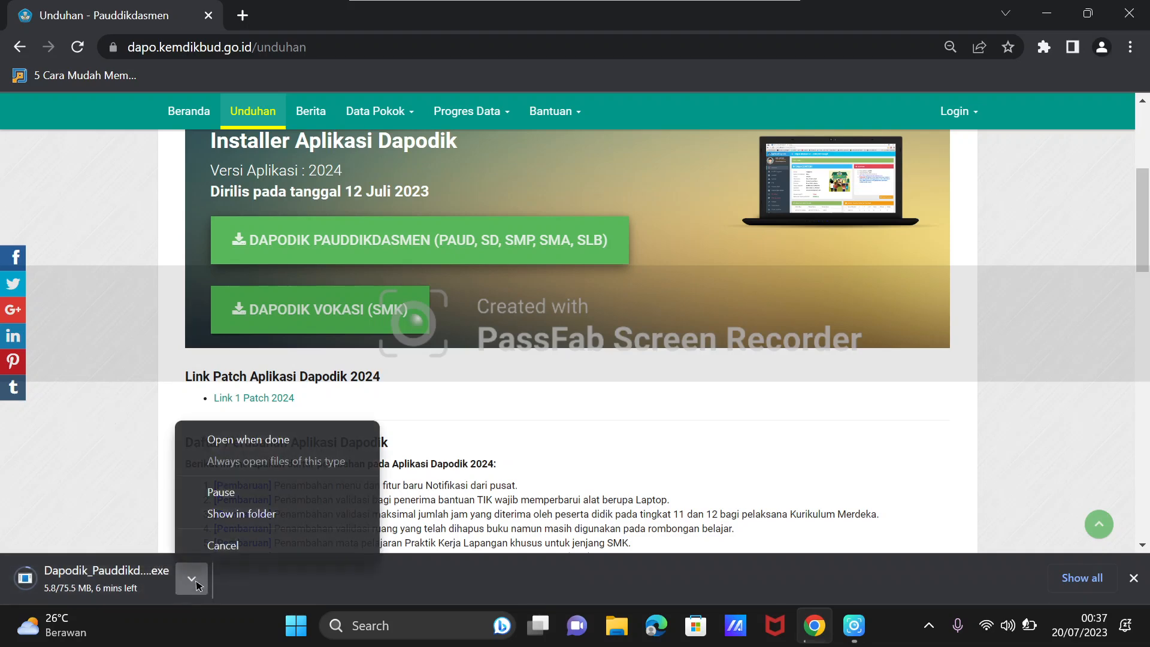
pyautogui.click(223, 547)
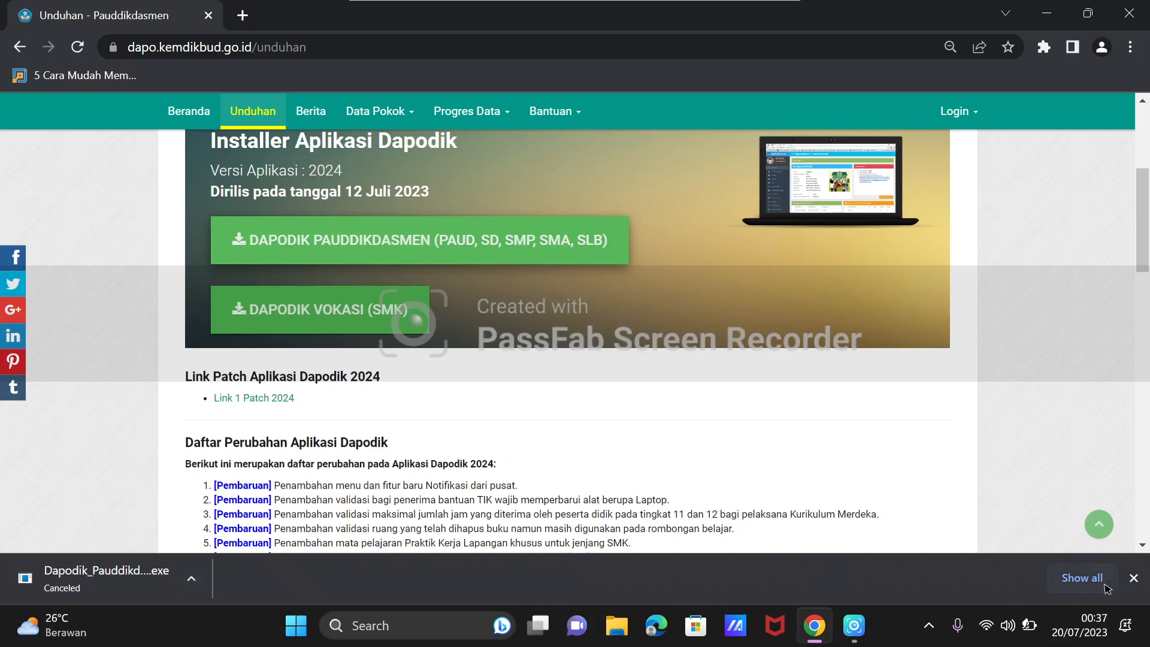
pyautogui.click(1134, 577)
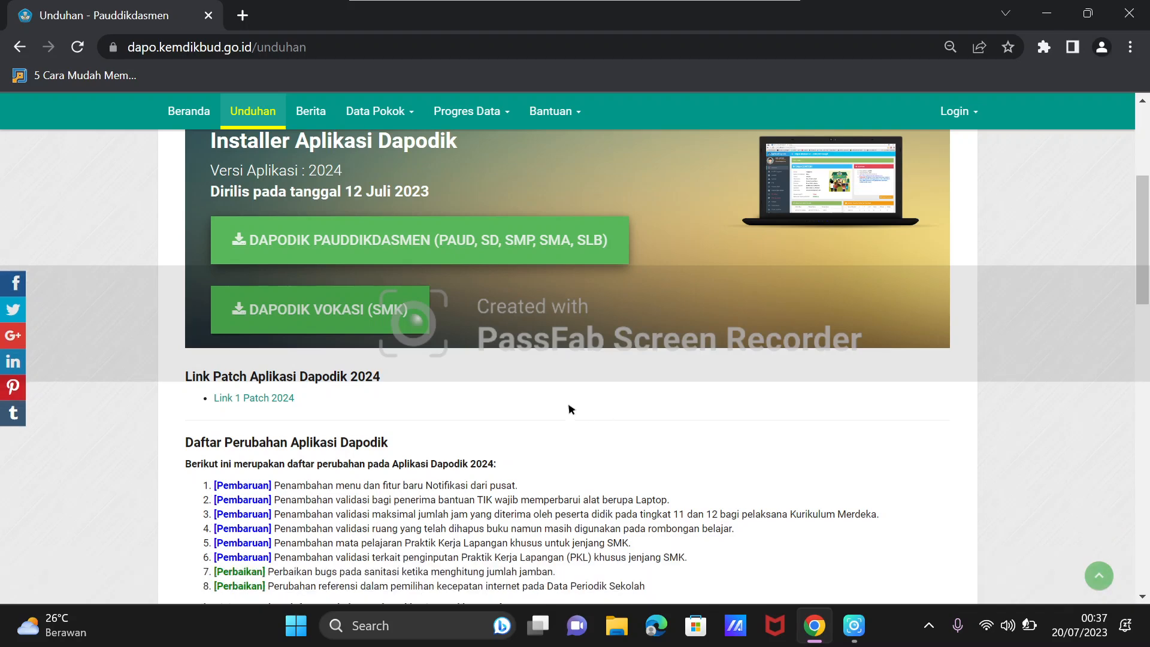
pyautogui.scroll(3, 570, 407)
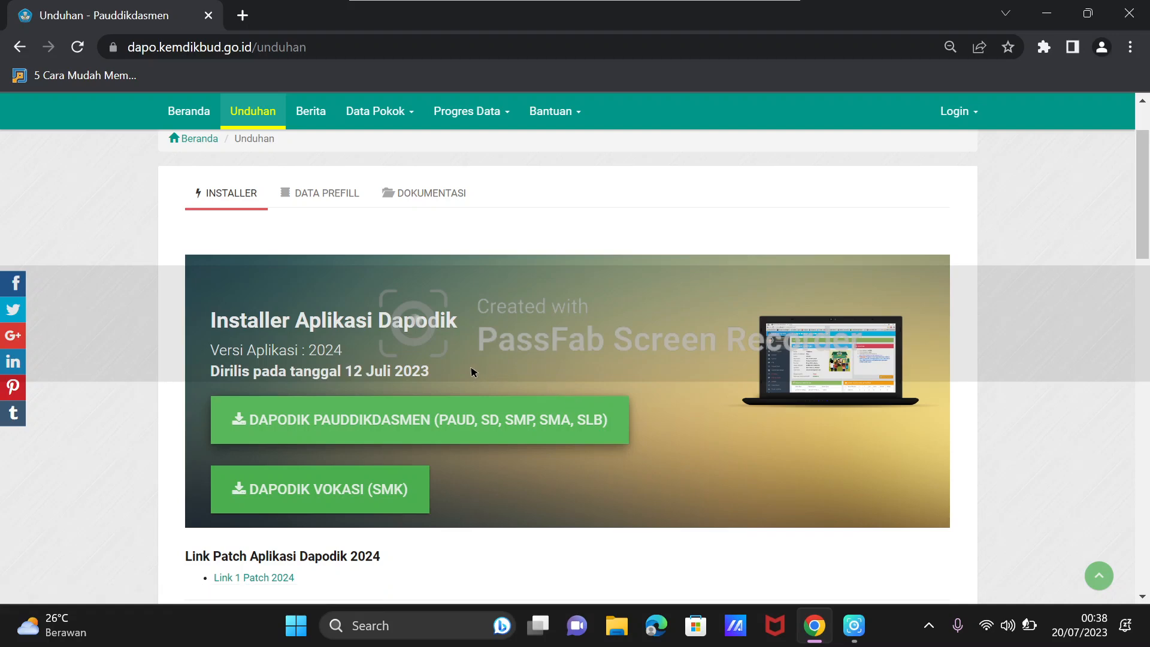
pyautogui.scroll(-1, 527, 440)
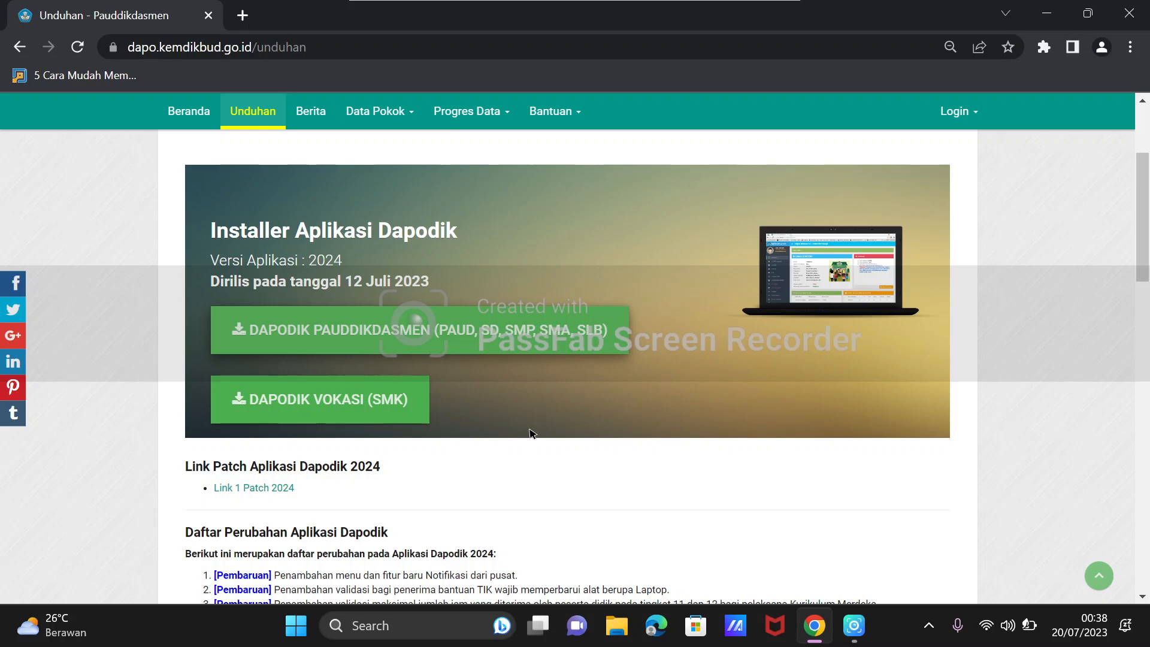
pyautogui.scroll(3, 530, 432)
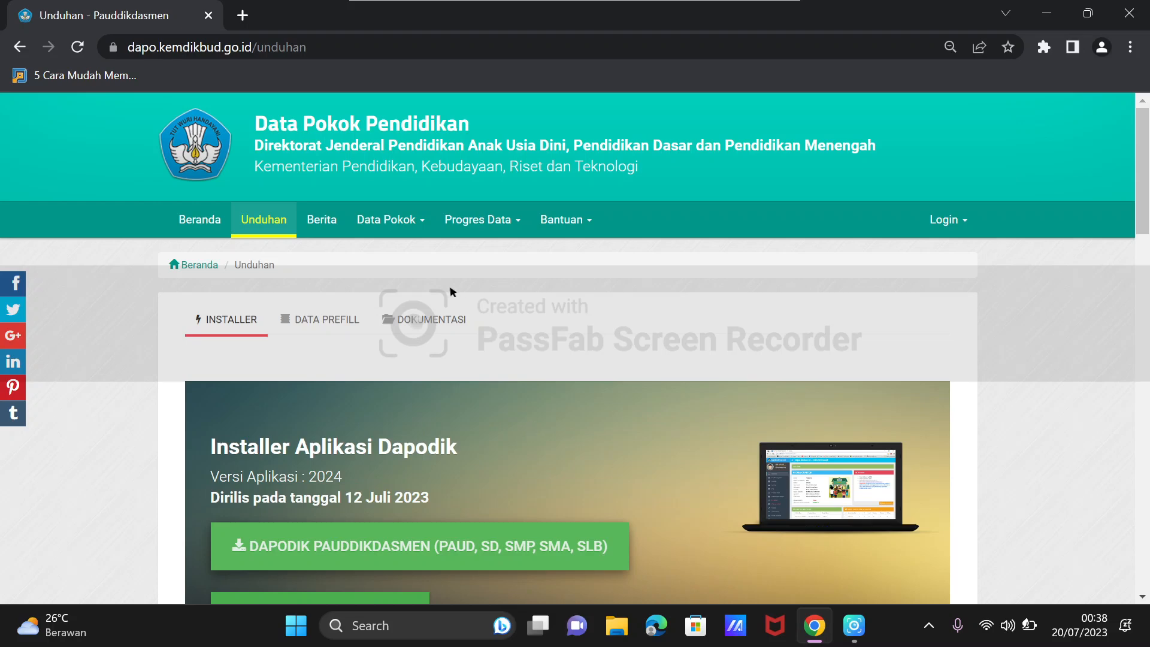
pyautogui.scroll(-3, 530, 433)
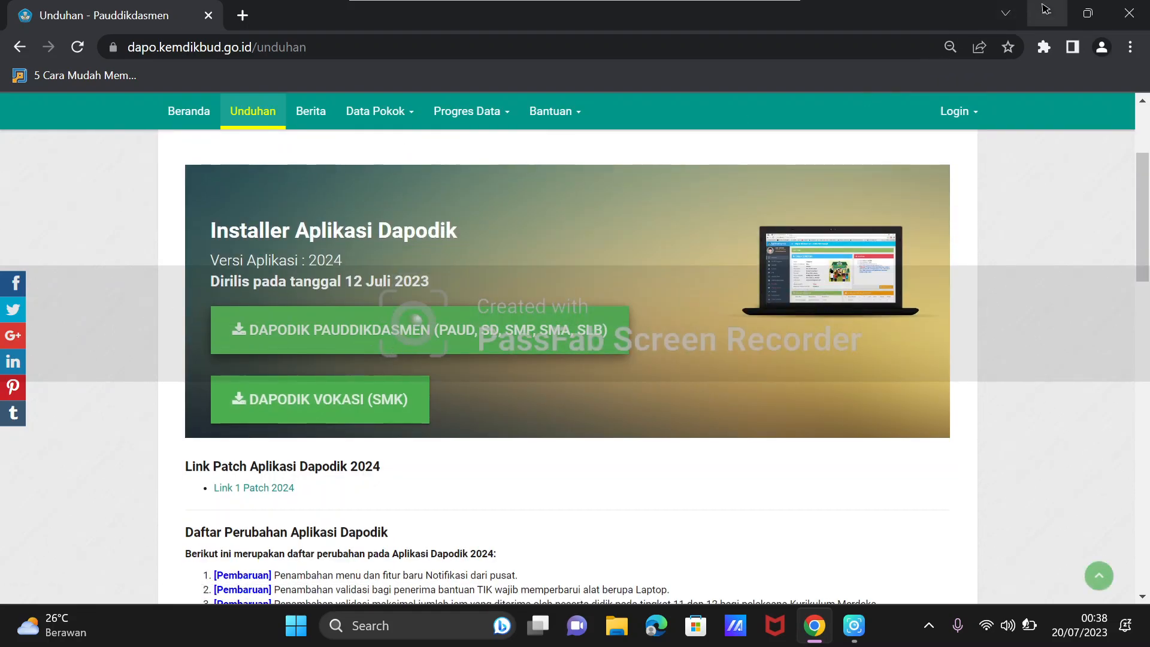
# Switch to File Explorer and locate the Dapodik_Pauddikdasmen_2024 installer in the Downloads folder.
pyautogui.click(1046, 13)
pyautogui.rightClick(409, 190)
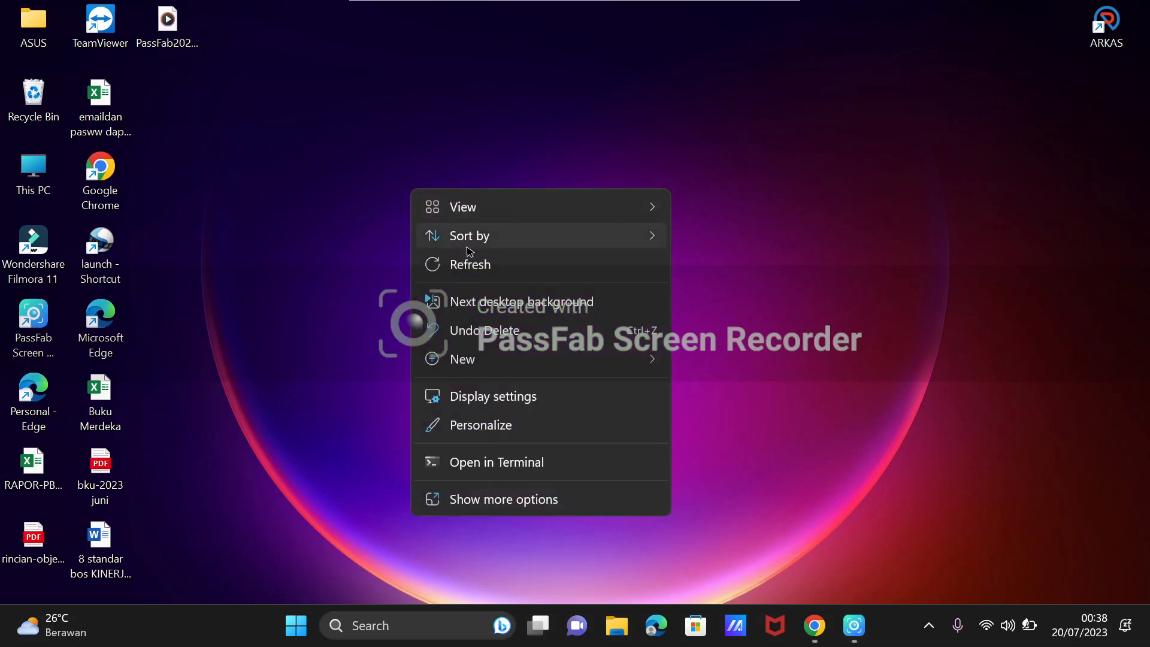
pyautogui.click(455, 262)
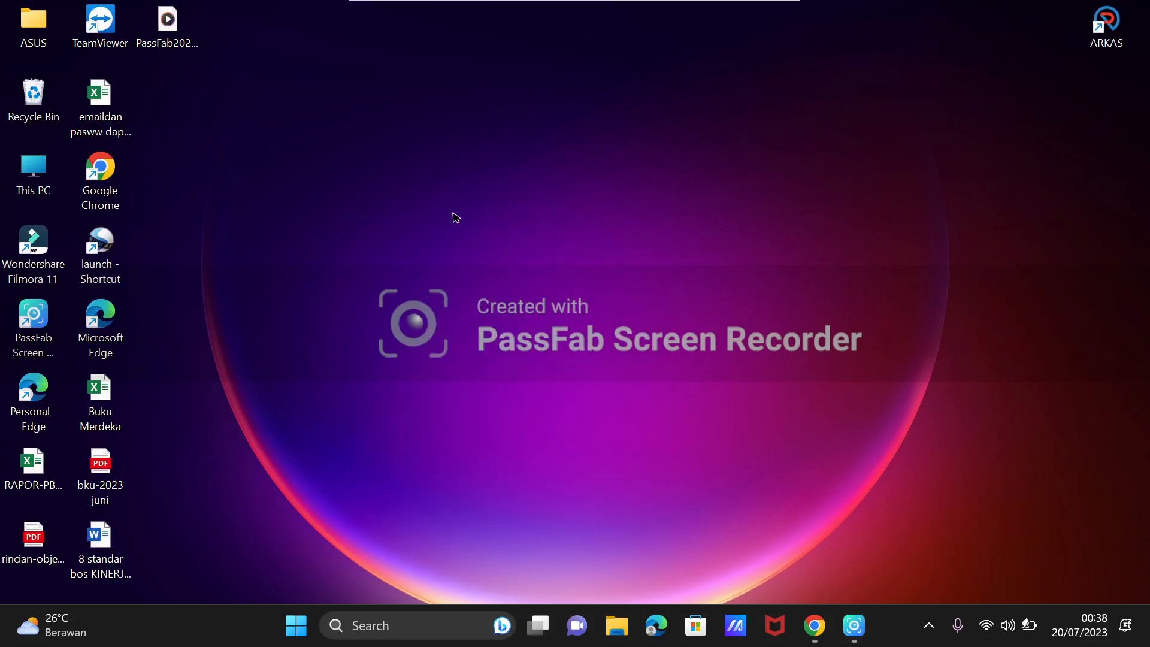
pyautogui.click(617, 625)
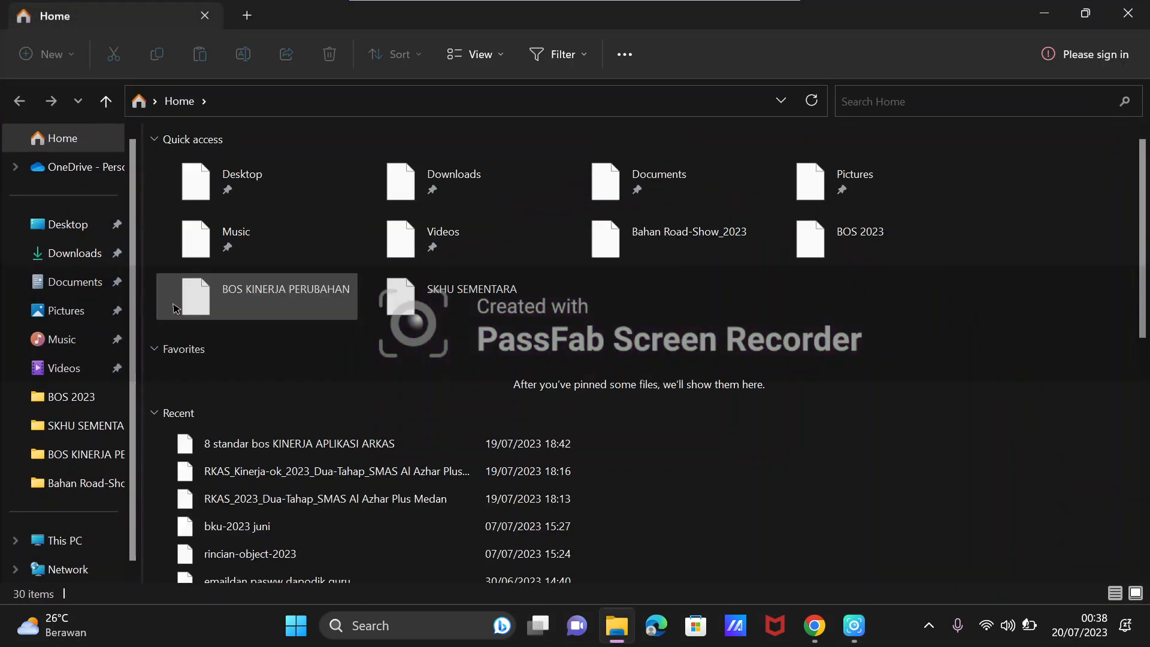
pyautogui.click(76, 255)
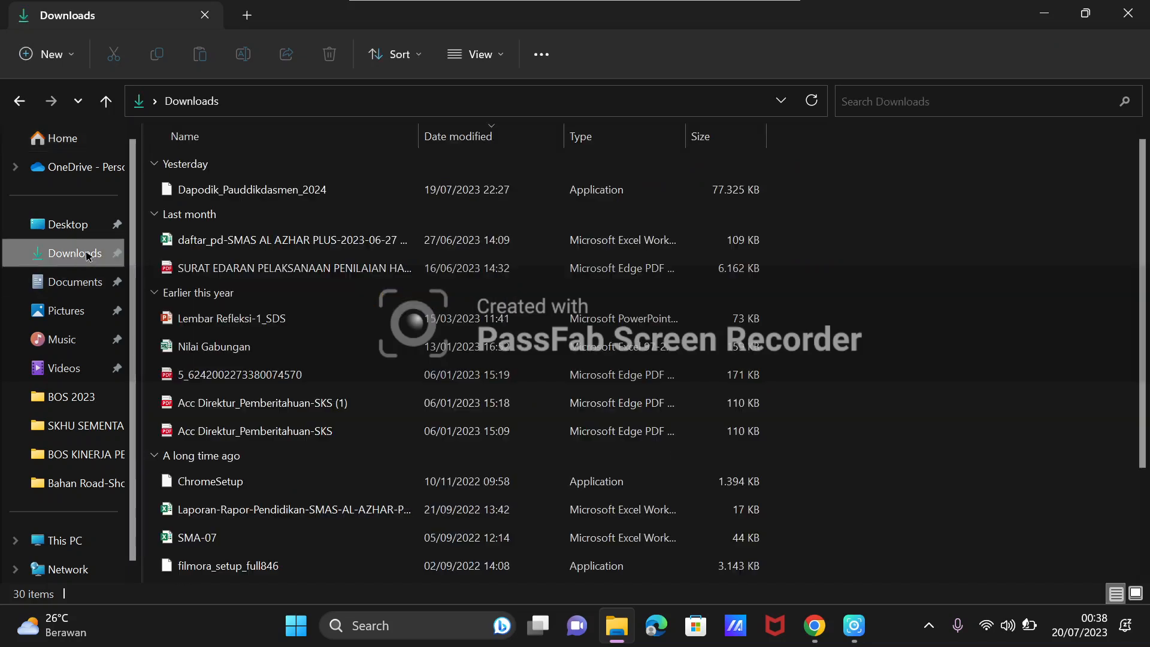
pyautogui.click(229, 195)
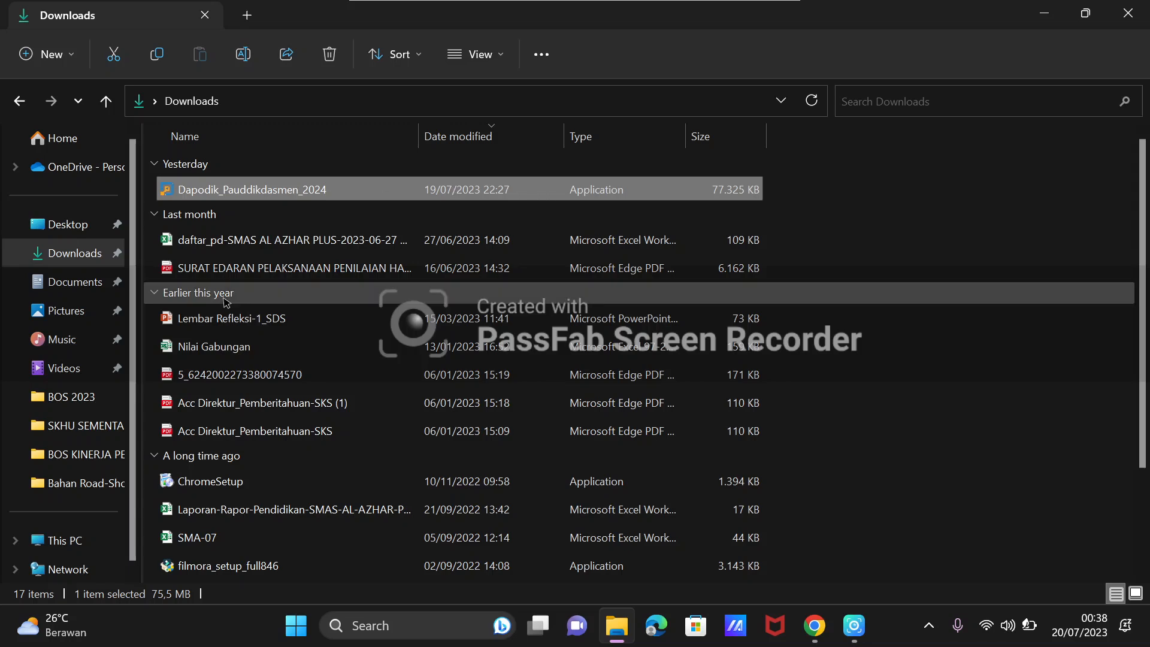
pyautogui.click(235, 271)
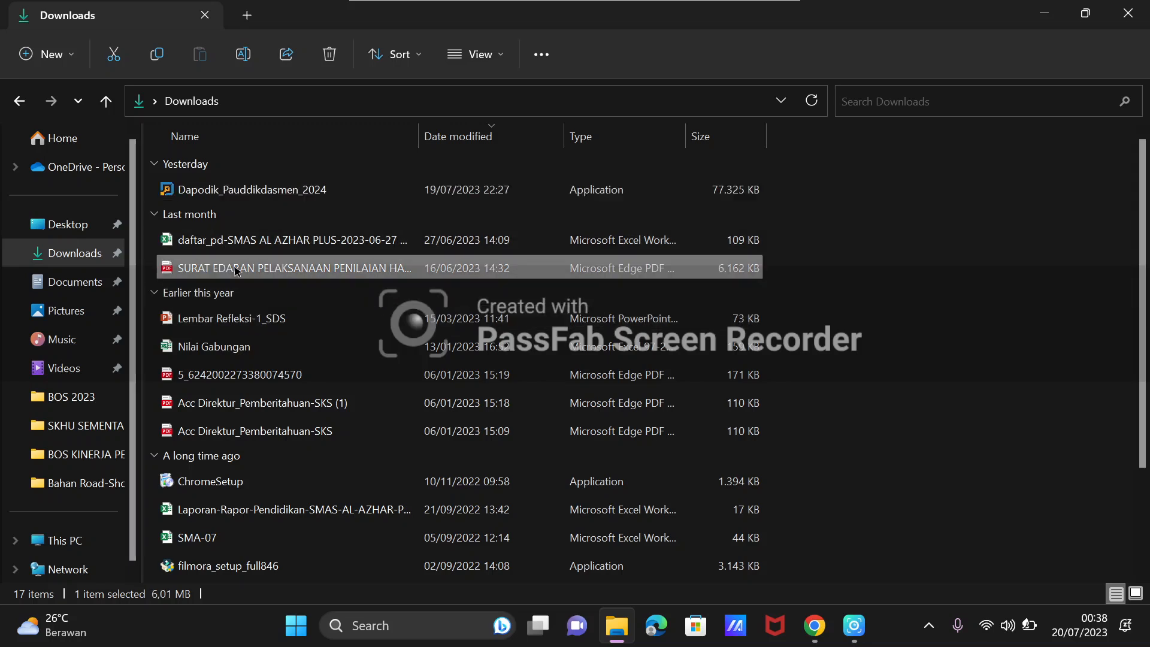
# Run the Dapodik_Pauddikdasmen_2024 installer as administrator and grant it permission to make changes.
pyautogui.click(260, 191)
pyautogui.rightClick(261, 191)
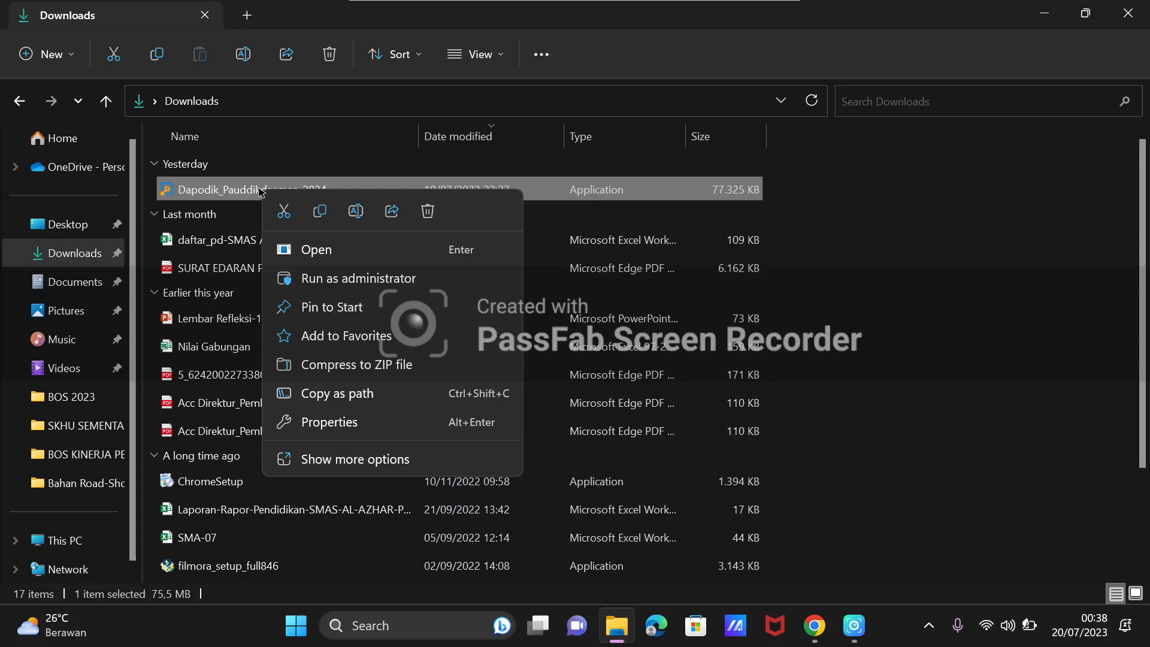
pyautogui.click(242, 191)
pyautogui.rightClick(243, 192)
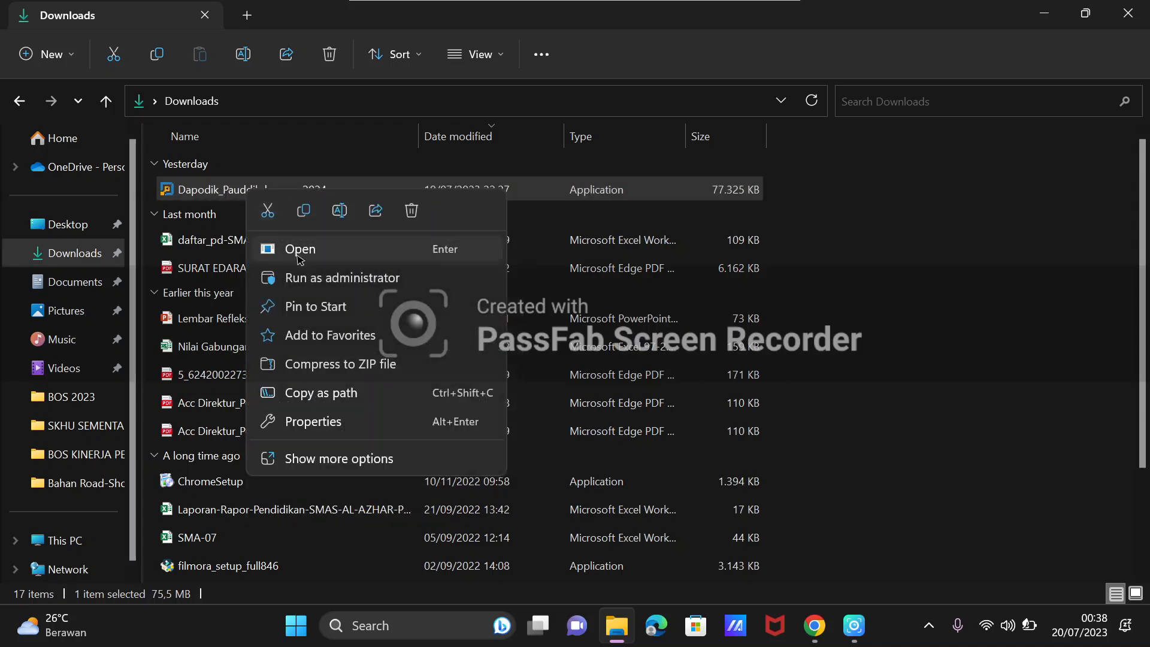
pyautogui.click(315, 279)
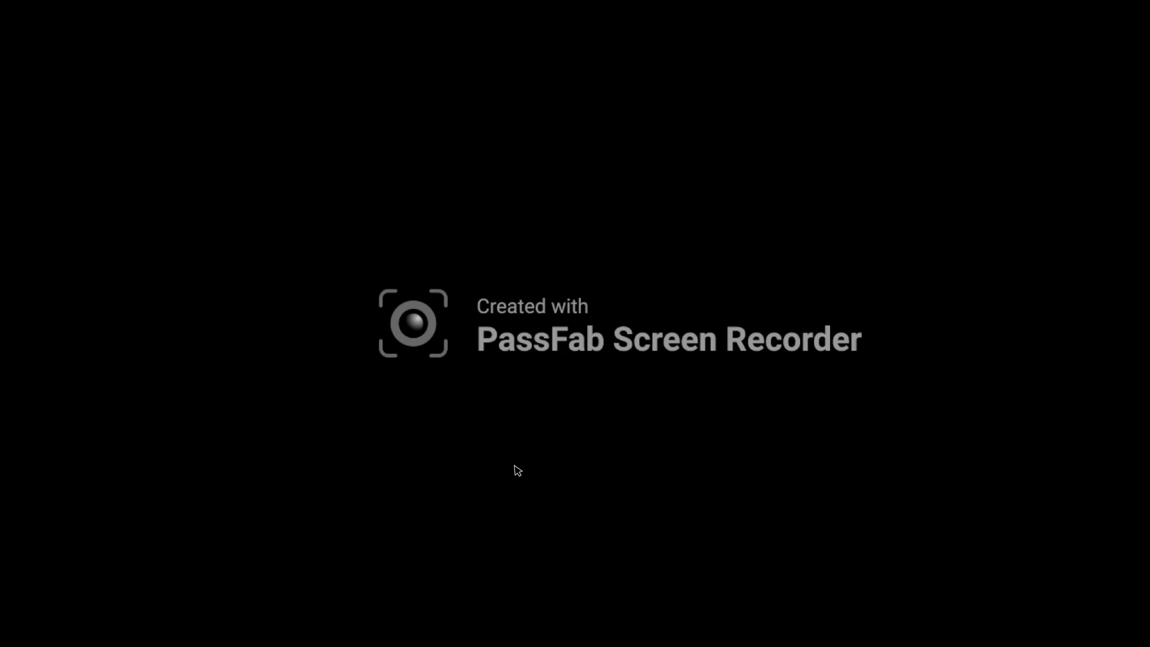
pyautogui.click(485, 441)
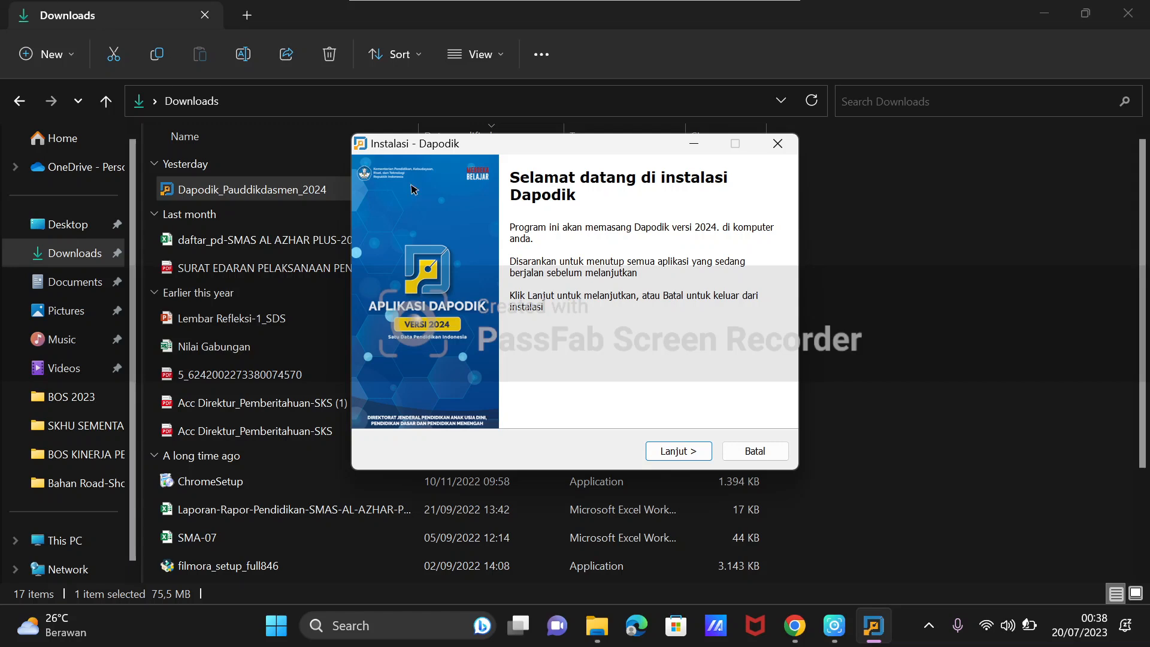
# Accept the licence agreement and install Dapodik in C:\Program Files (x86)\Dapodik, using Dapodik as the Start Menu folder.
pyautogui.click(681, 453)
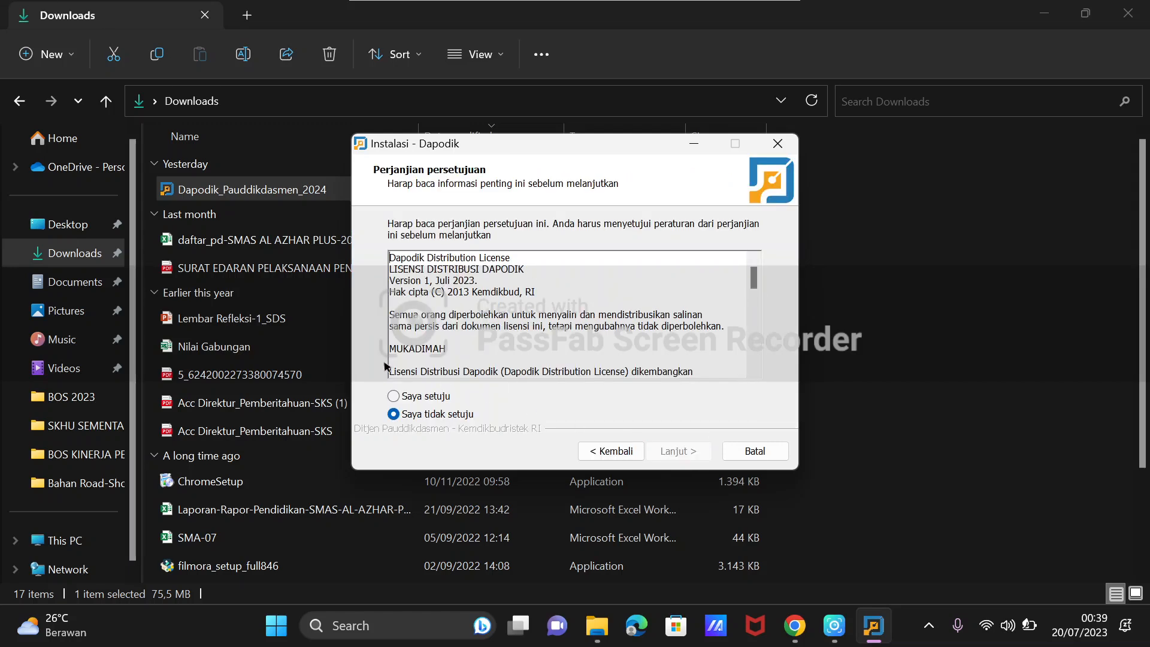
pyautogui.click(423, 395)
pyautogui.click(680, 454)
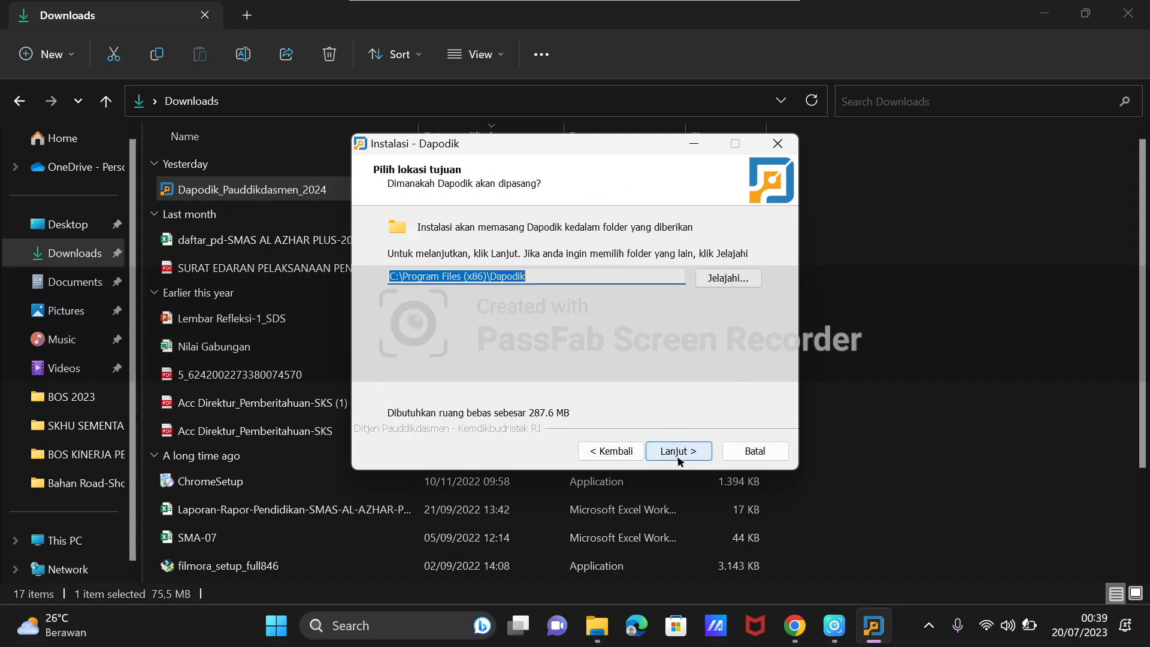
pyautogui.click(679, 455)
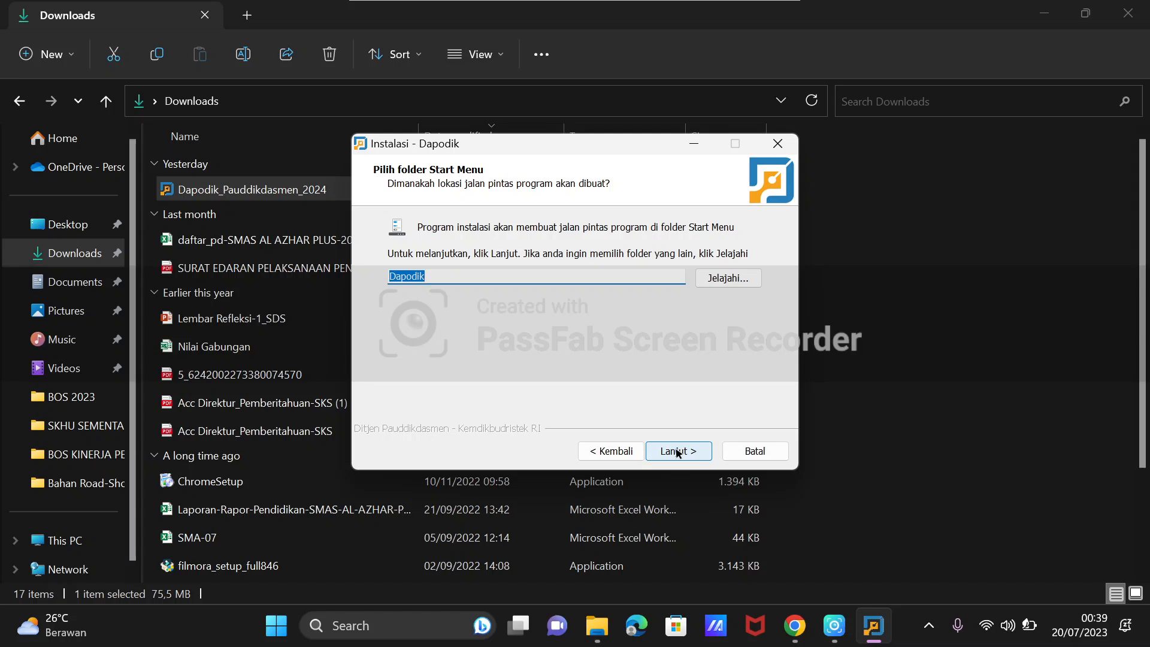
pyautogui.click(679, 454)
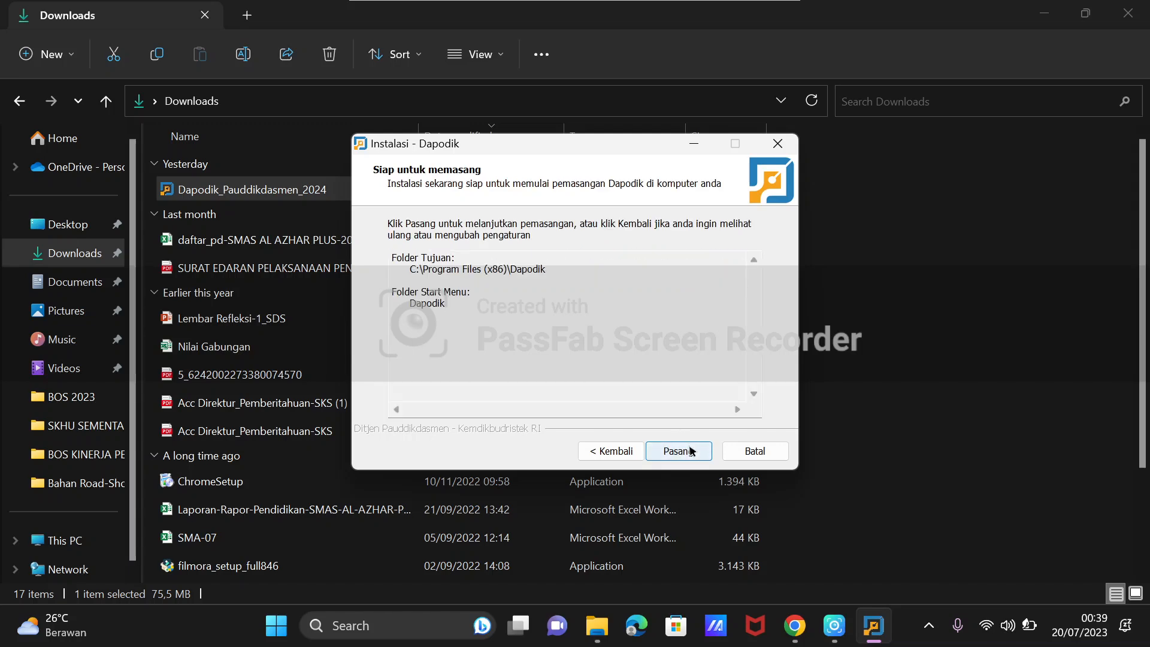
pyautogui.click(679, 451)
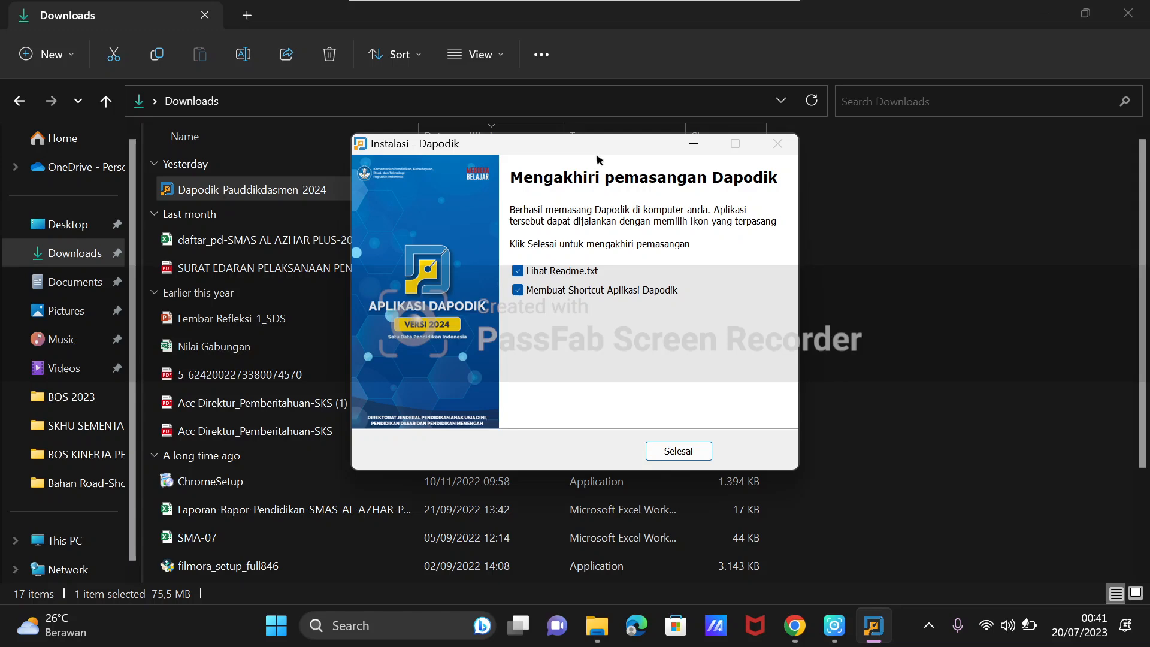
# Finish the setup with the Readme and application shortcut options enabled, and close the Readme after reading it.
pyautogui.click(678, 451)
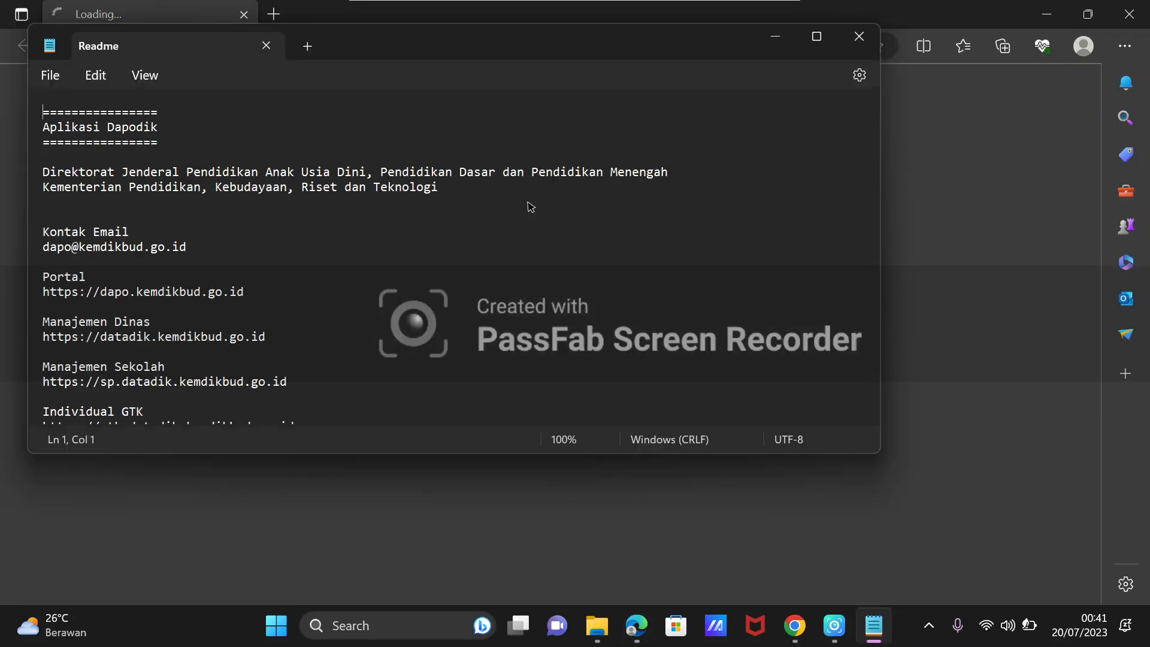
pyautogui.scroll(-2, 88, 170)
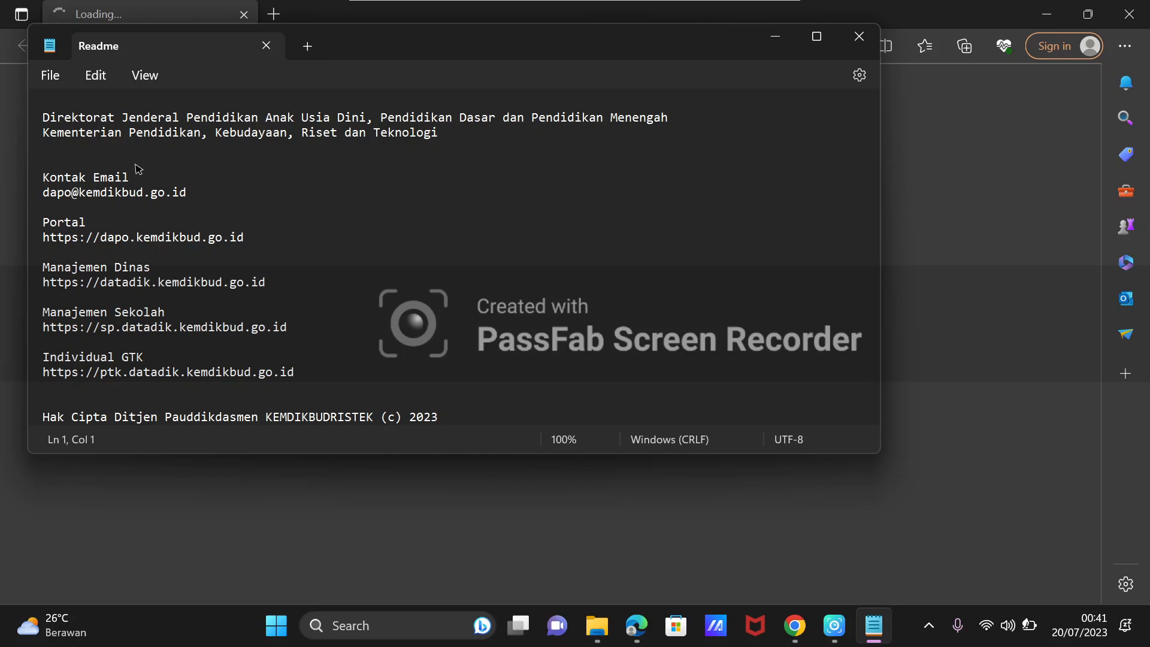
pyautogui.scroll(2, 224, 195)
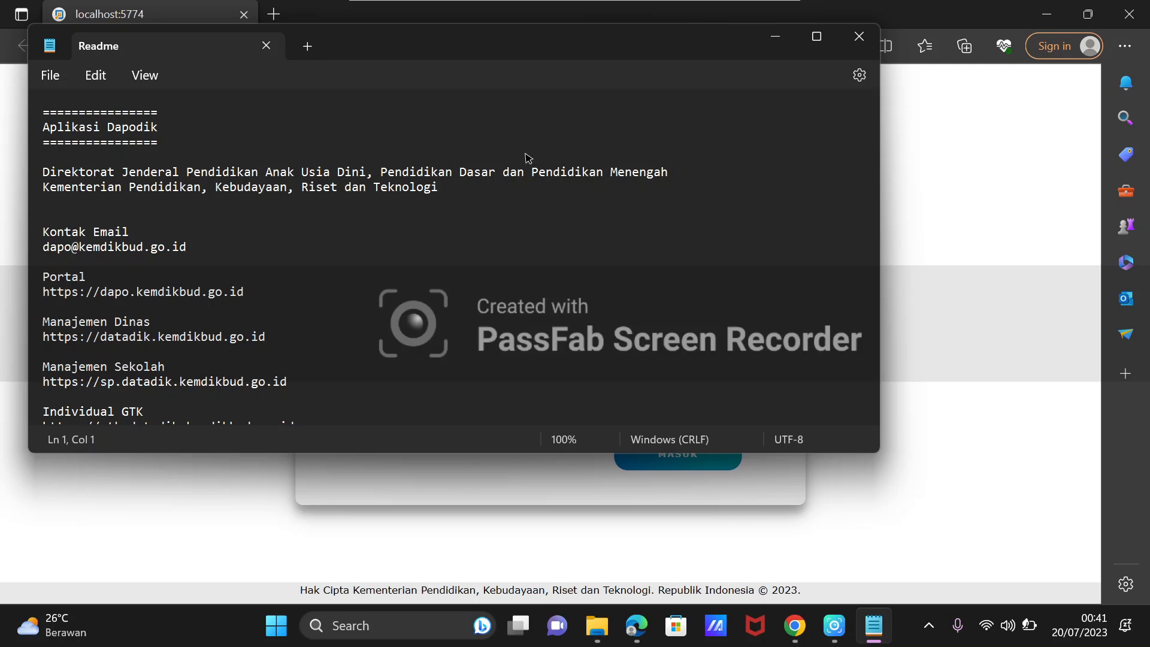
pyautogui.click(859, 36)
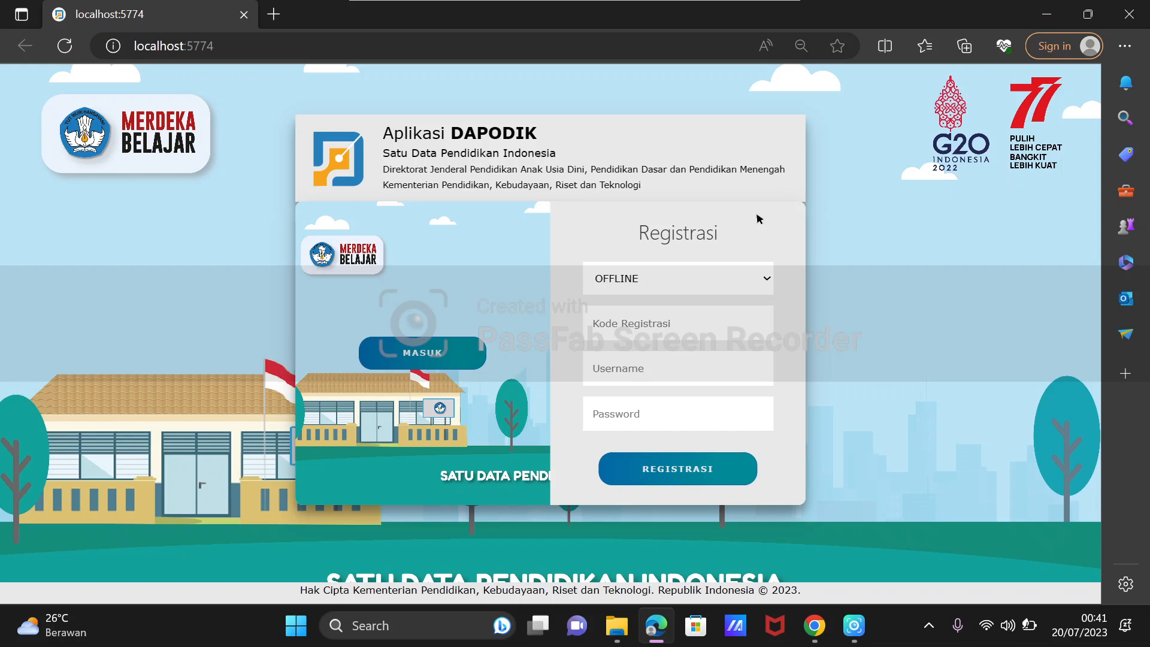
# Register the application in ONLINE mode with the school's registration code, username and password, and acknowledge the registration message.
pyautogui.click(761, 279)
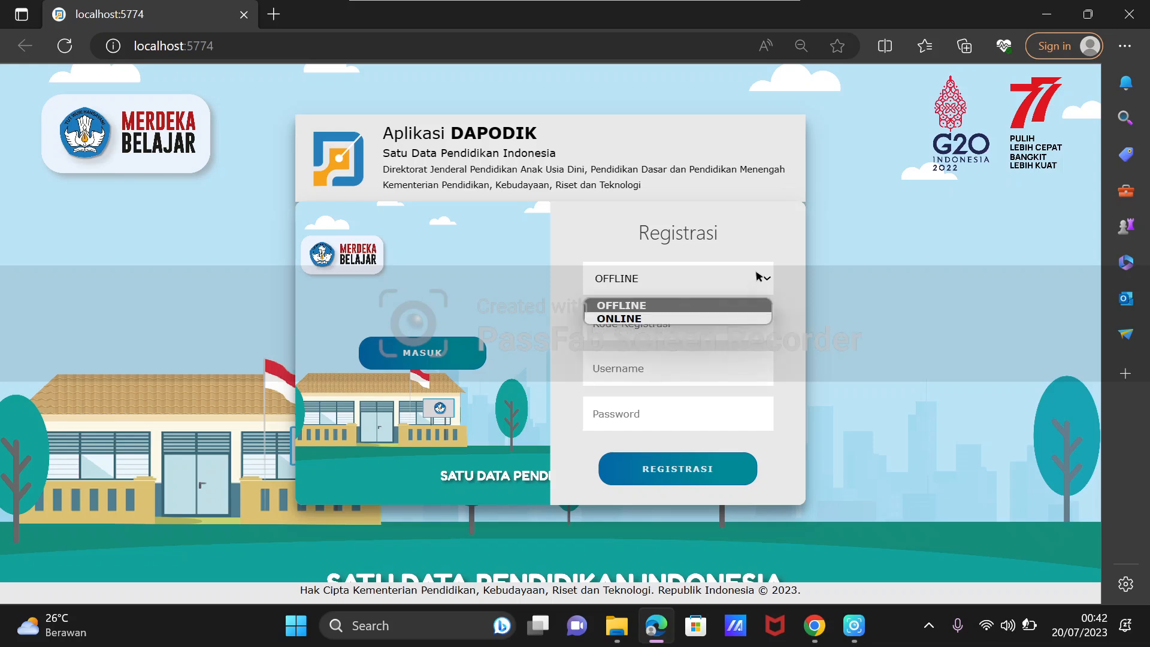
pyautogui.click(748, 318)
pyautogui.click(764, 325)
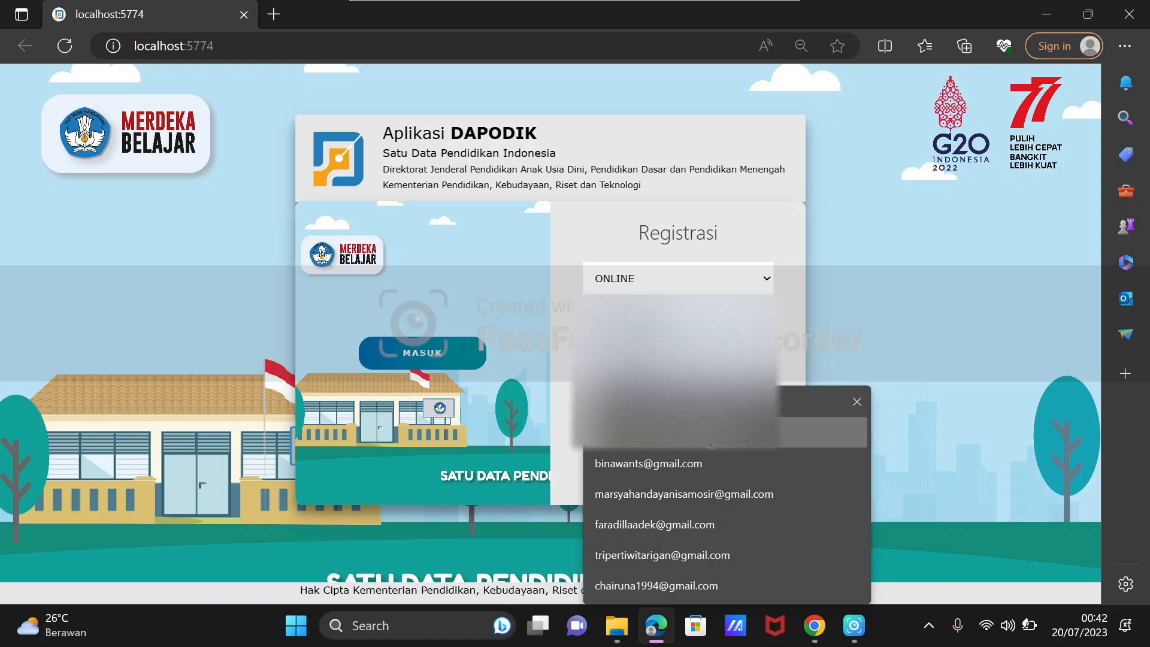
pyautogui.click(711, 445)
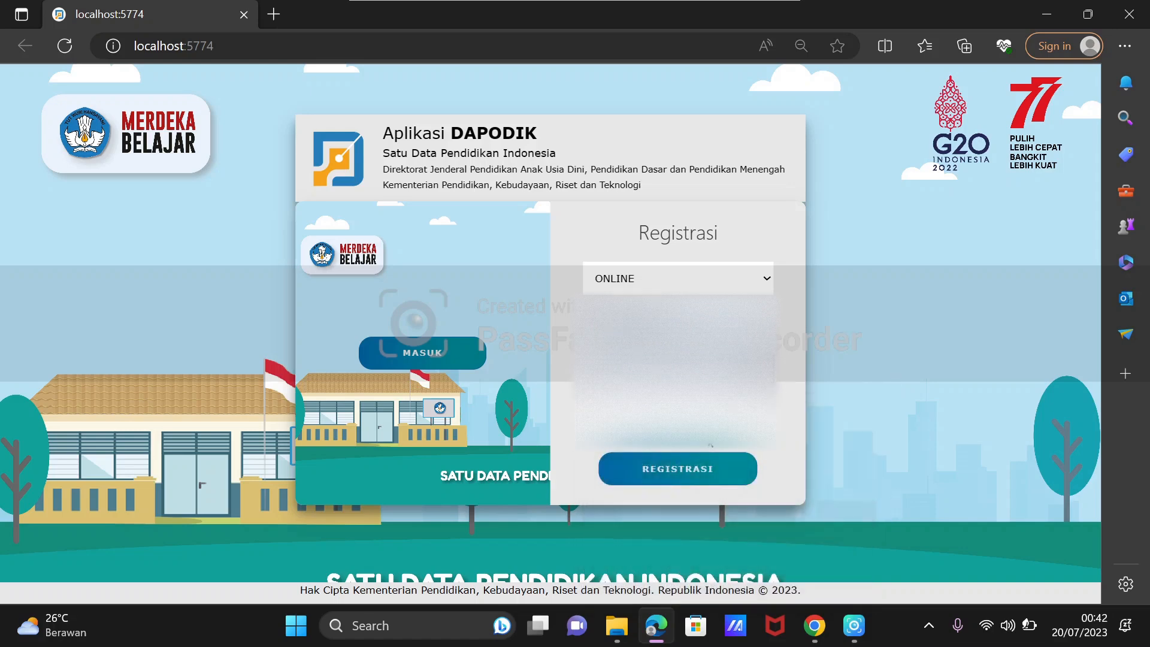
pyautogui.click(677, 354)
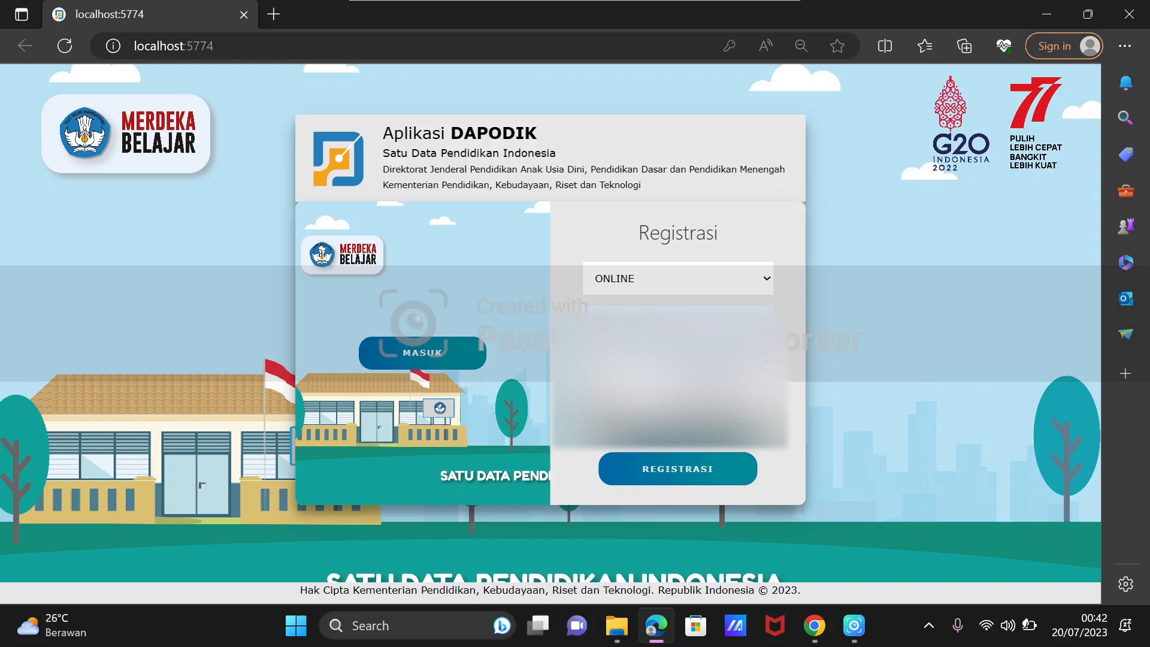
pyautogui.click(675, 469)
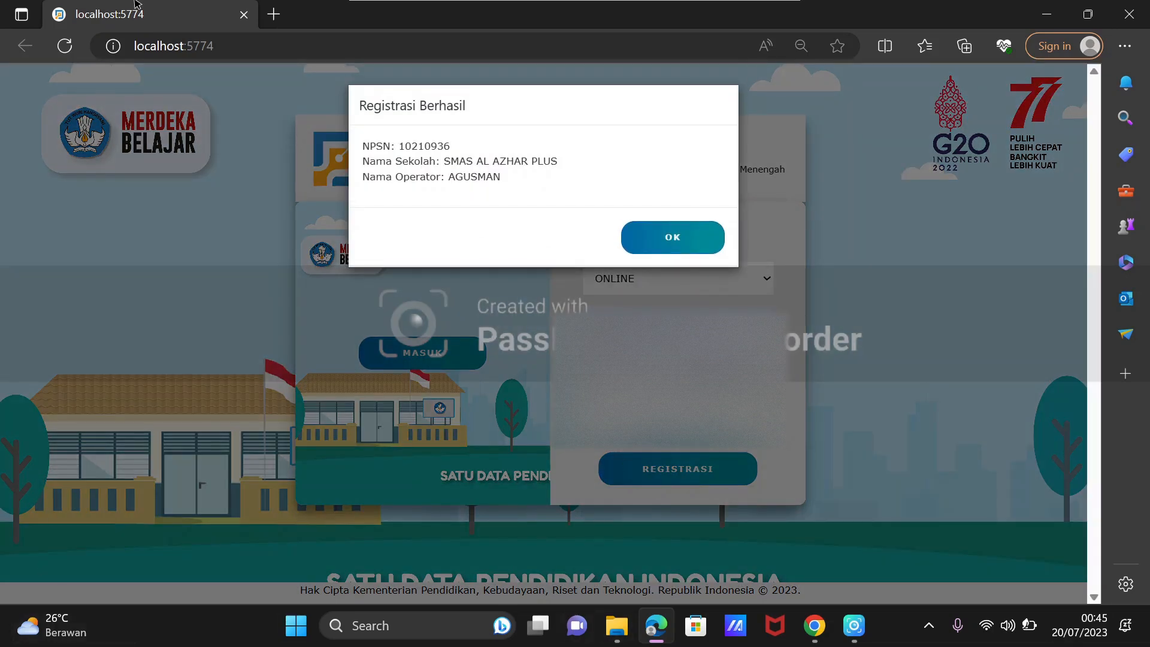
pyautogui.moveTo(363, 109); pyautogui.dragTo(469, 110)
pyautogui.click(642, 237)
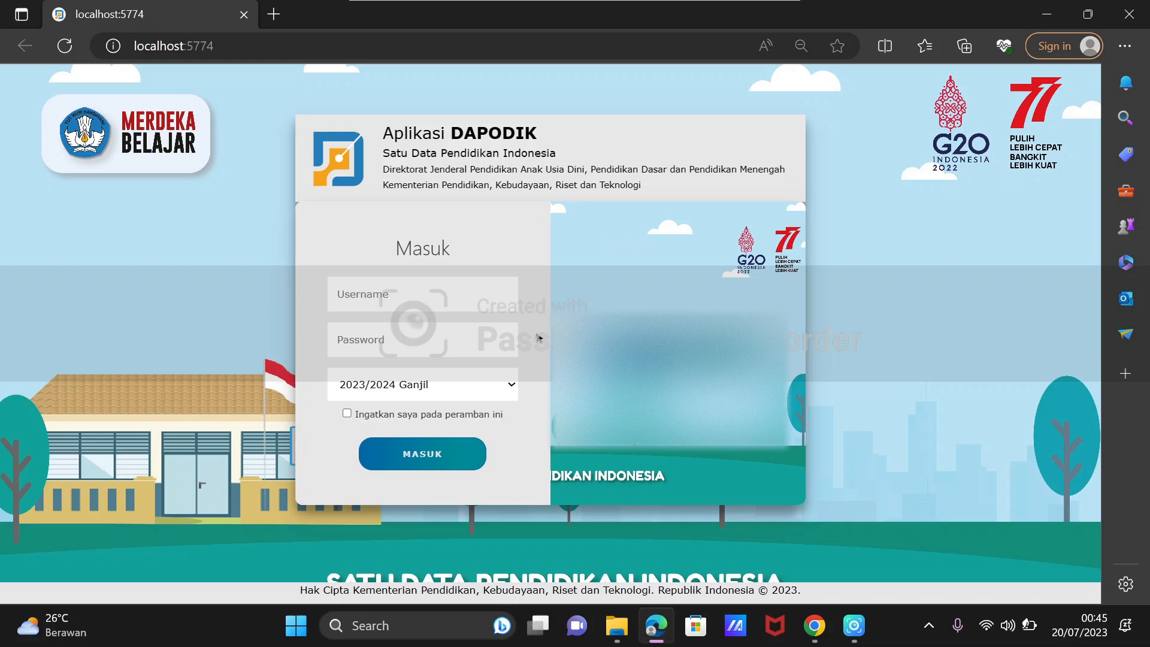
# Sign in to Dapodik for 2023/2024 Ganjil with the account's username and password, and choose the user role.
pyautogui.click(373, 297)
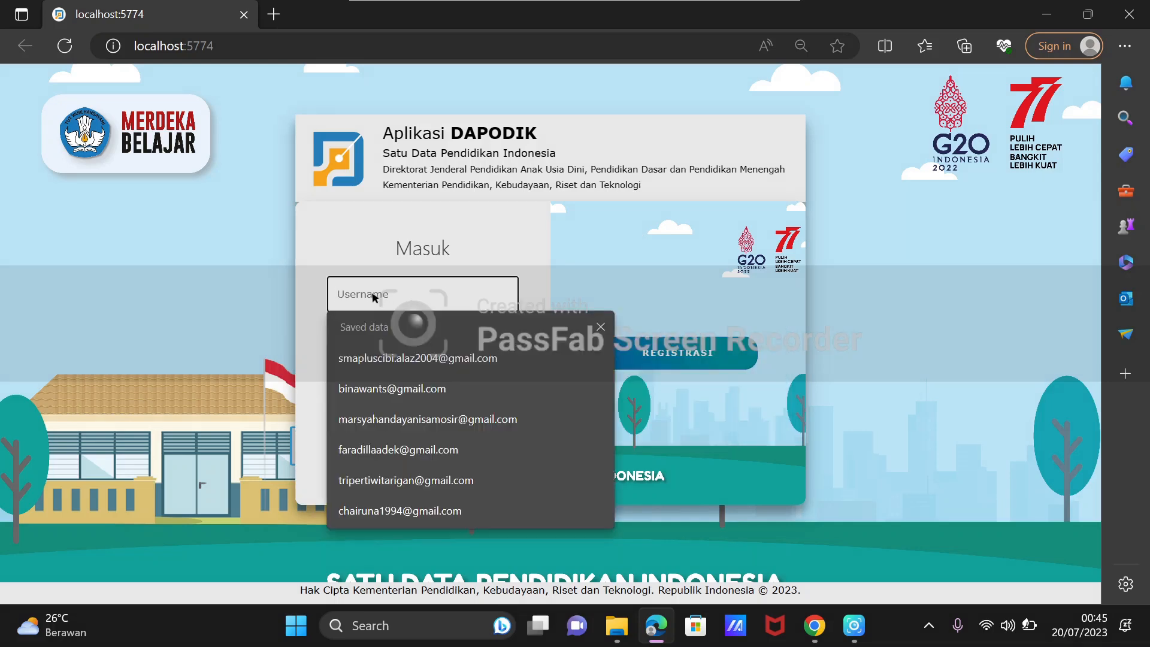
pyautogui.click(235, 300)
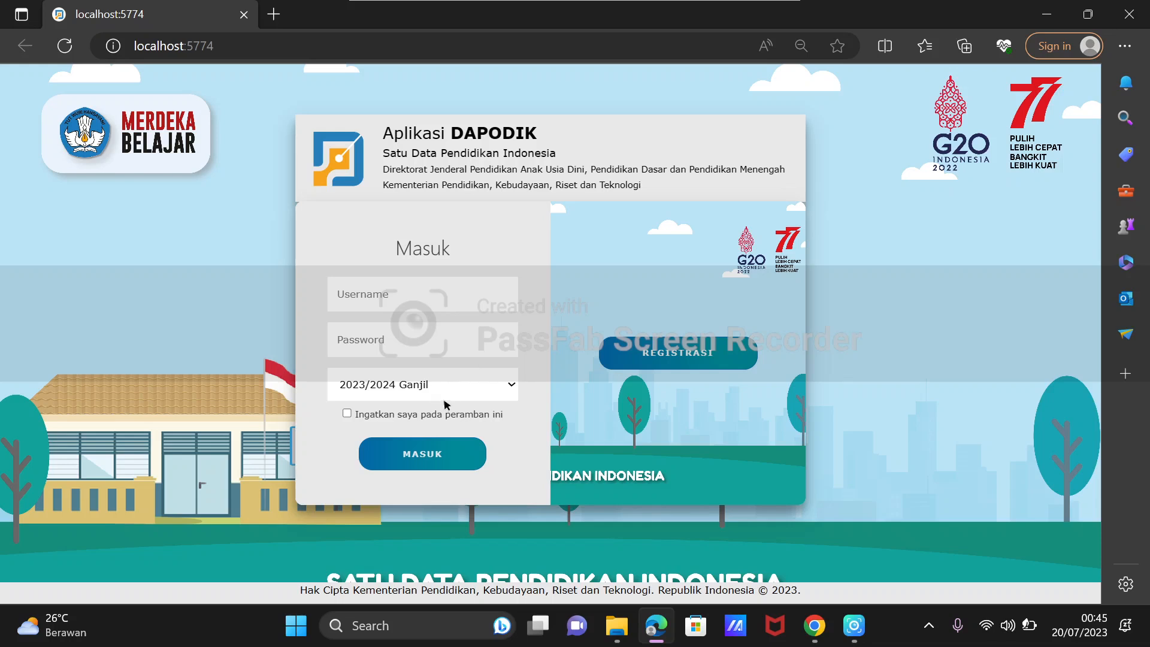
pyautogui.click(485, 395)
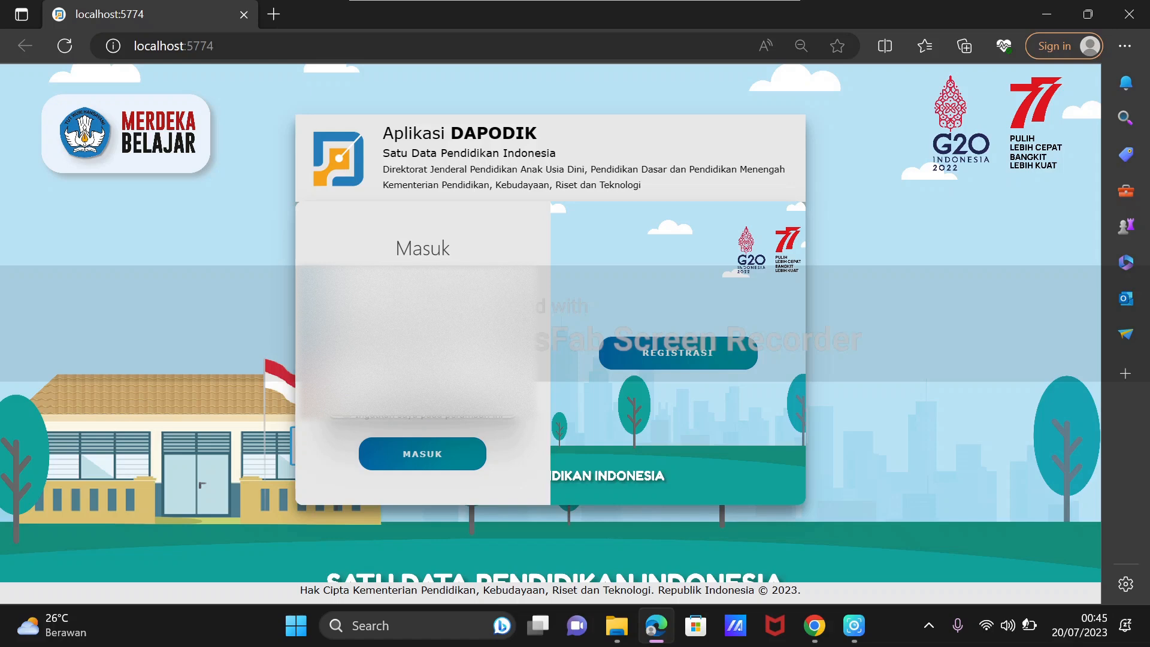
pyautogui.click(422, 290)
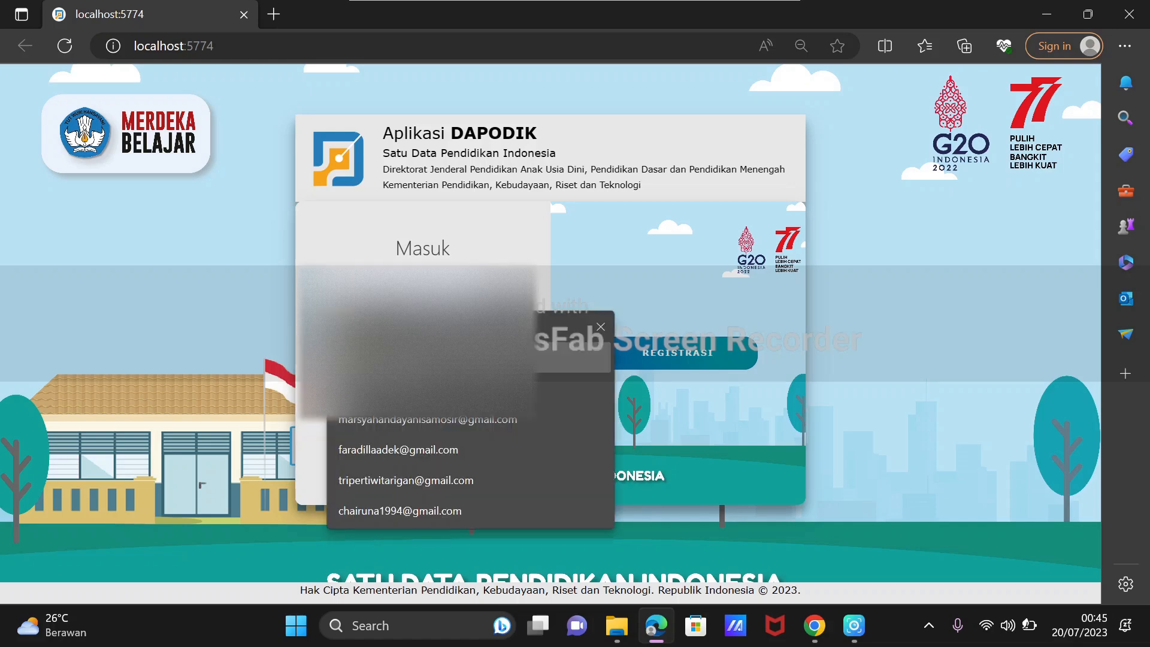
pyautogui.click(421, 360)
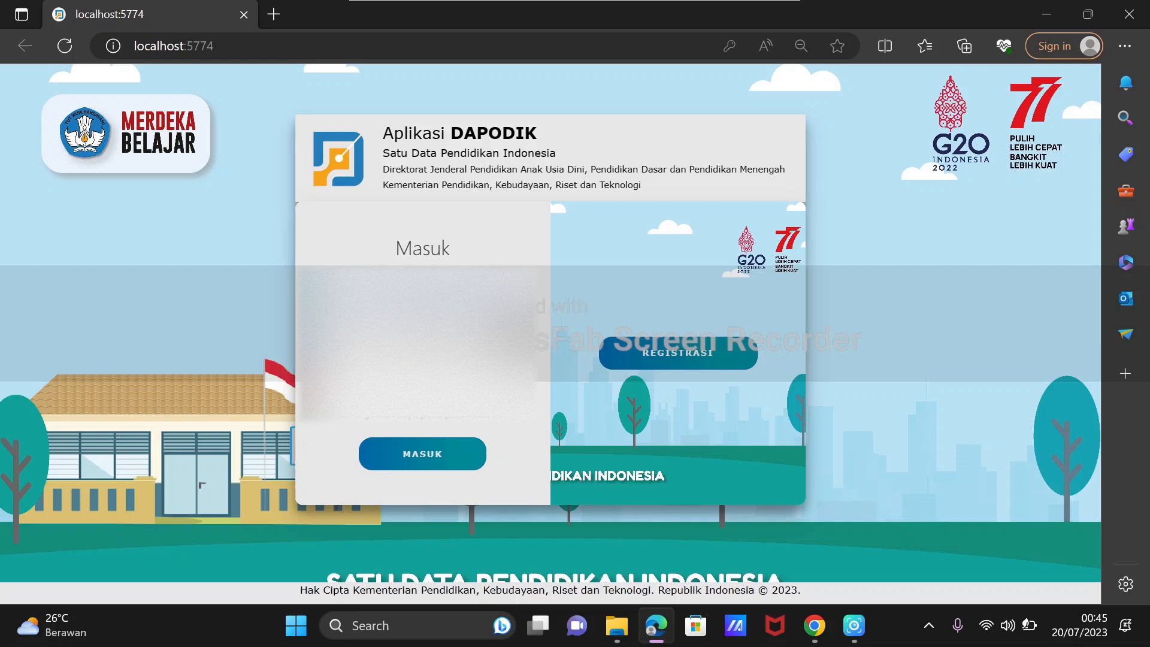
pyautogui.click(479, 447)
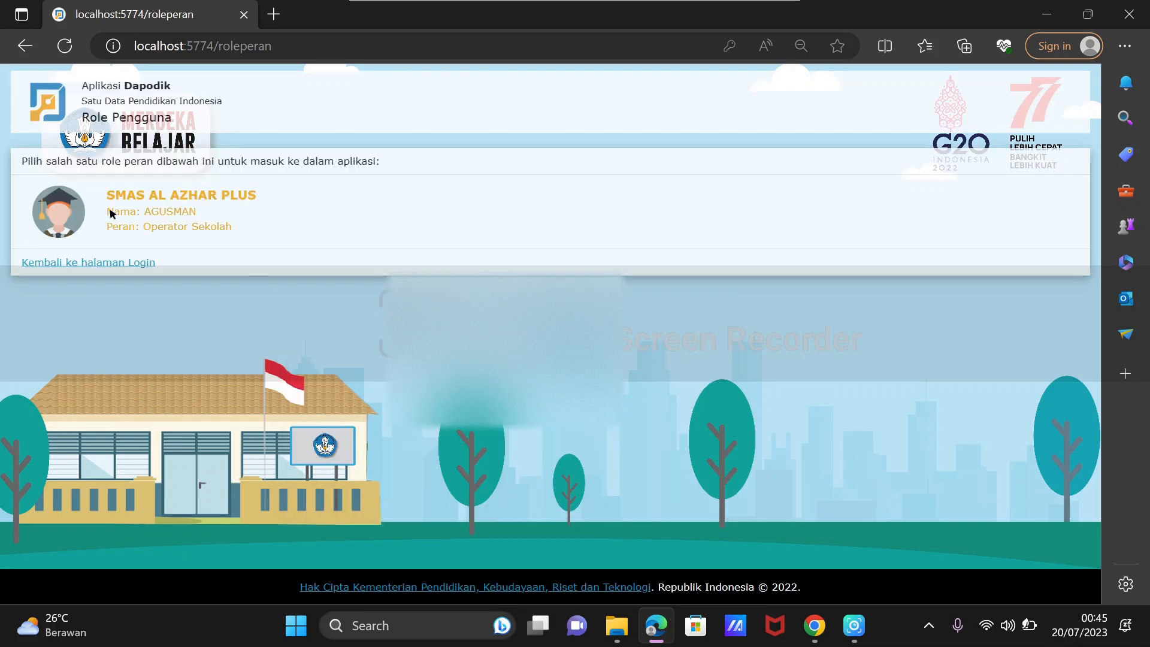
pyautogui.click(190, 223)
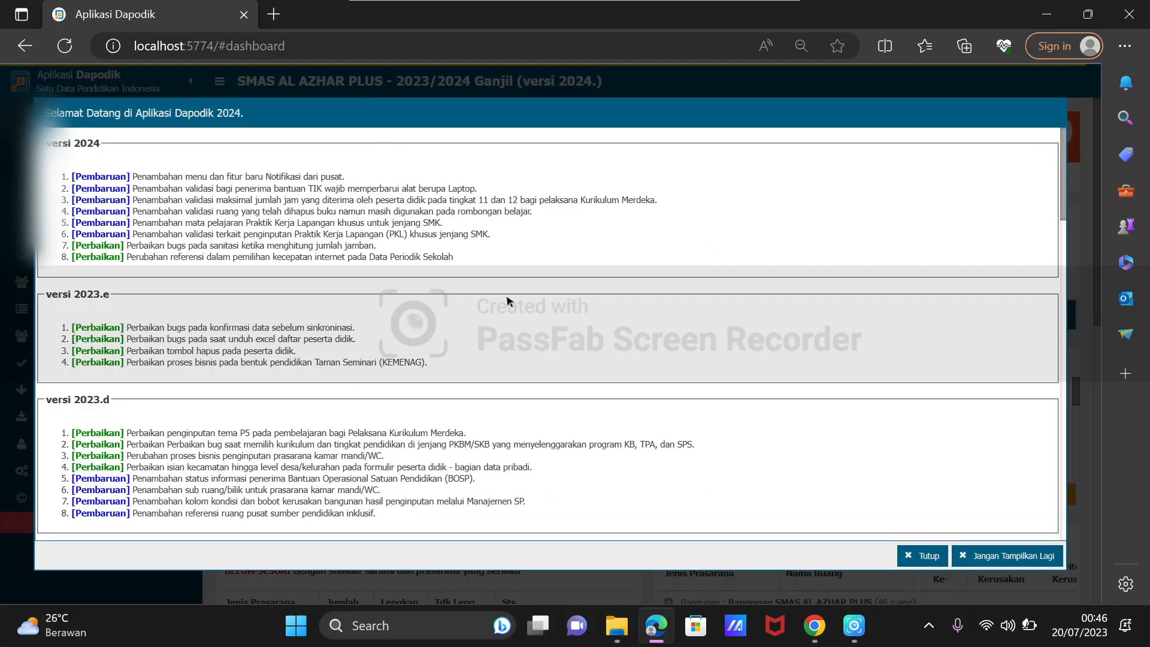
# Close the welcome change list and review the dashboard's version label, school data and Standar Sarpras summary.
pyautogui.click(919, 557)
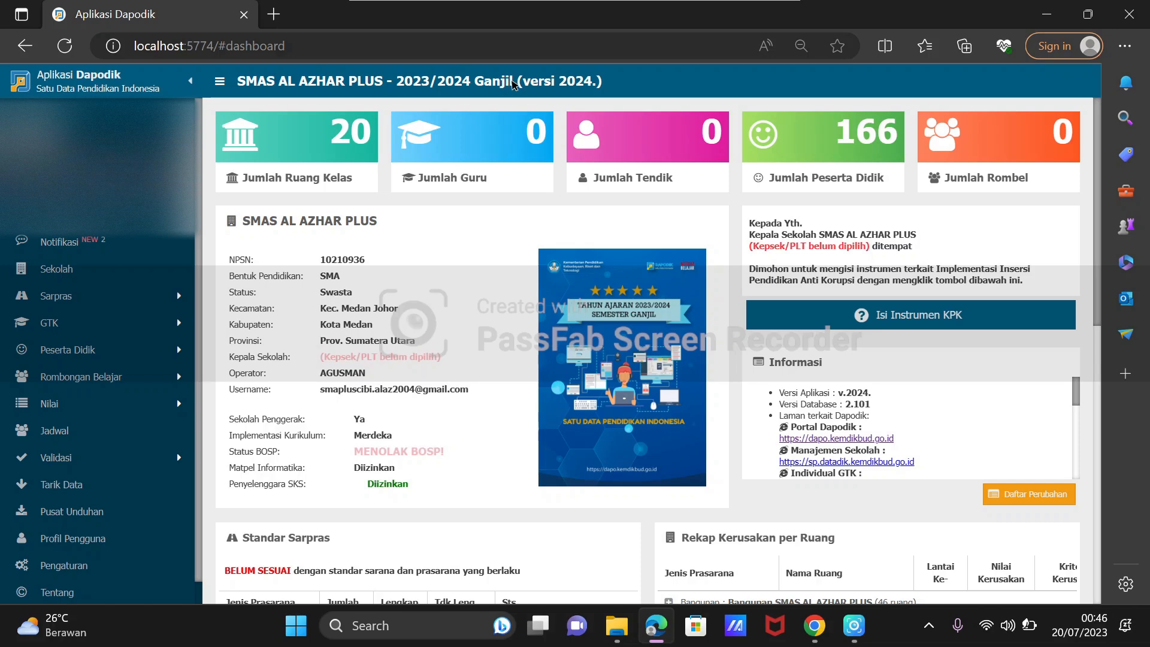
pyautogui.moveTo(521, 84); pyautogui.dragTo(599, 86)
pyautogui.scroll(-2, 271, 304)
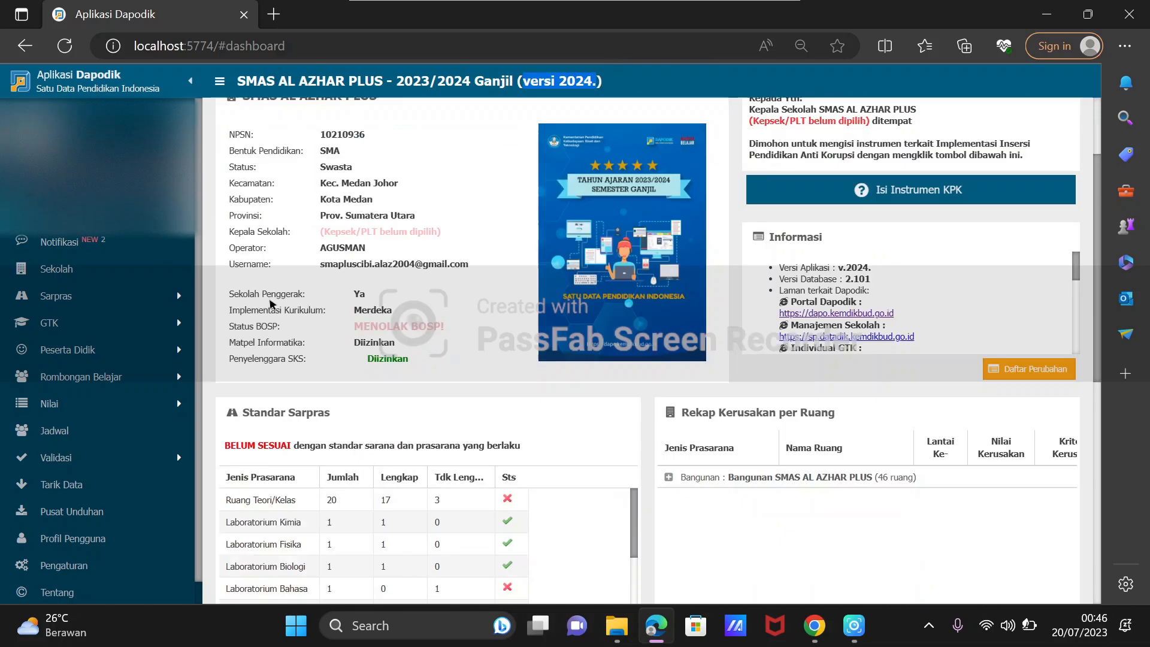
pyautogui.scroll(-4, 273, 304)
pyautogui.scroll(-2, 299, 307)
pyautogui.scroll(1, 360, 371)
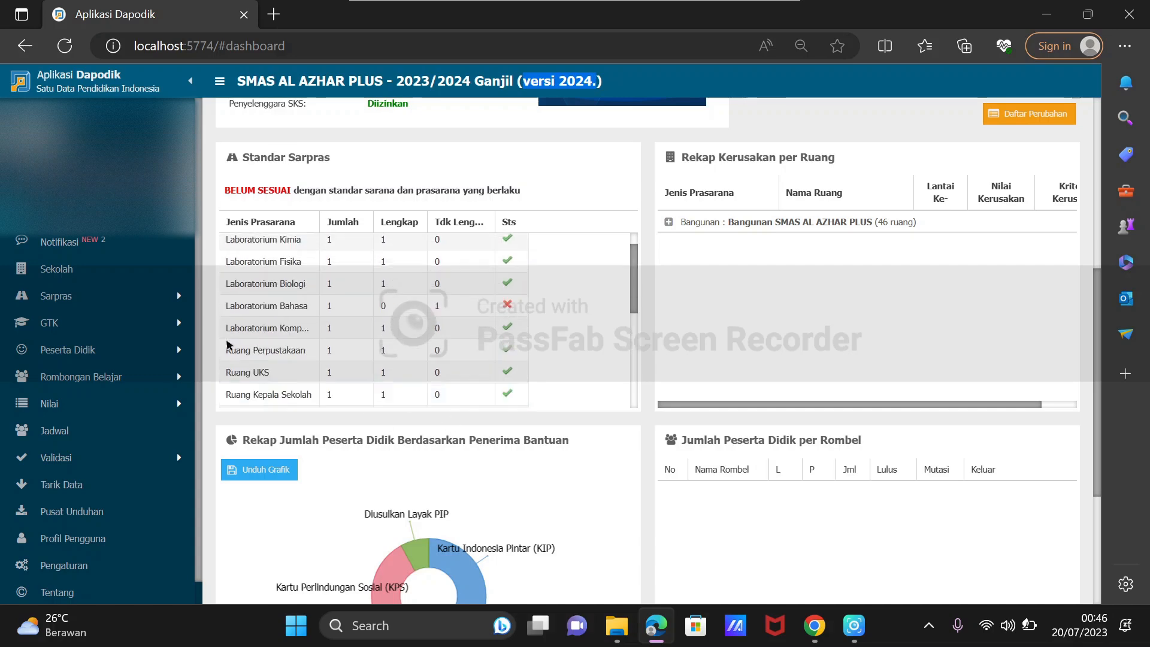
# Open the Peserta Didik student list from the dashboard and dismiss its information notice to look over the student records.
pyautogui.scroll(2, 228, 346)
pyautogui.scroll(6, 880, 267)
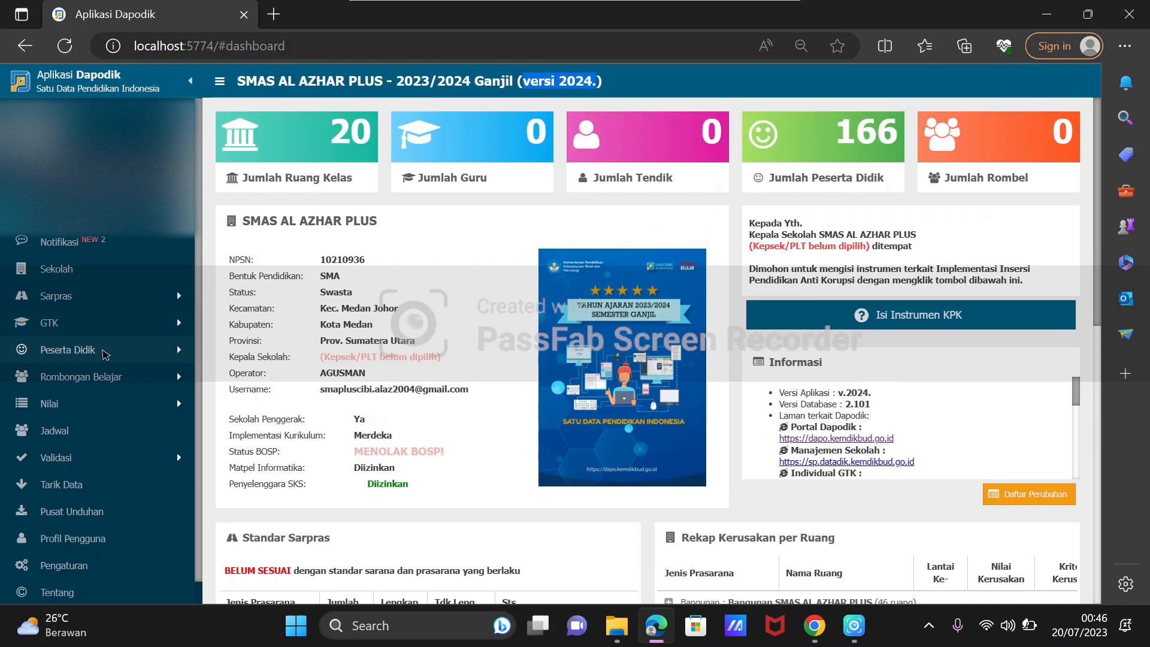
pyautogui.click(105, 352)
pyautogui.click(96, 376)
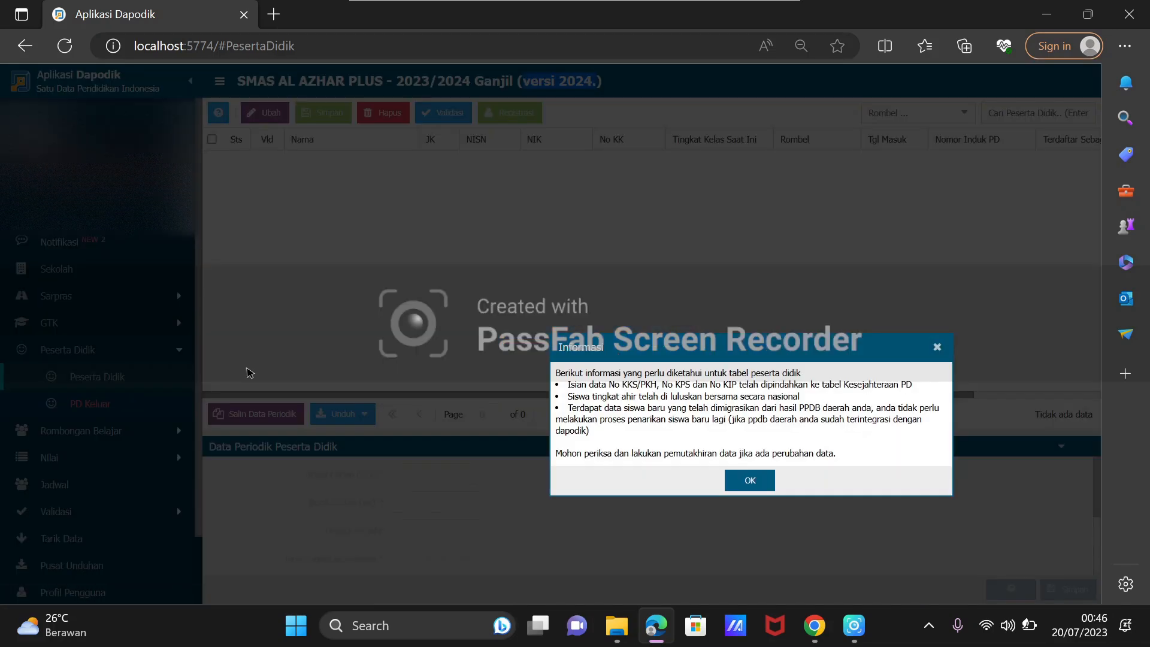
pyautogui.click(937, 347)
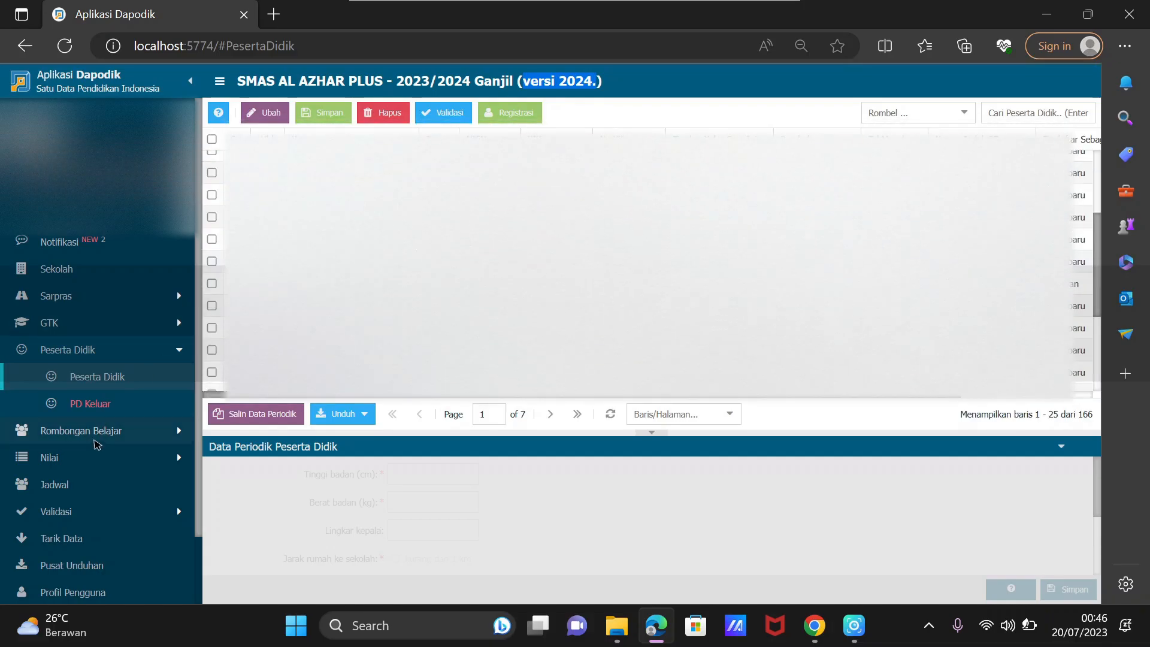
# Open Lanjutkan Rombel SKS for the SKS class groups, choose X-A P as Nama Rombel, and close the form without saving.
pyautogui.click(103, 431)
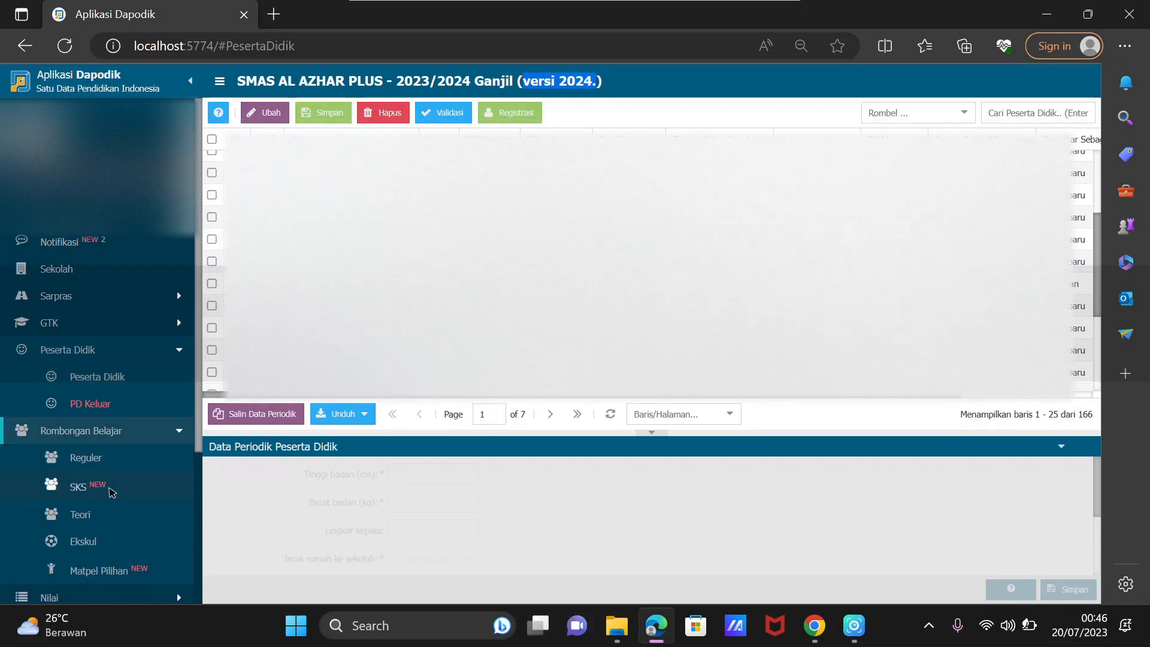
pyautogui.click(114, 489)
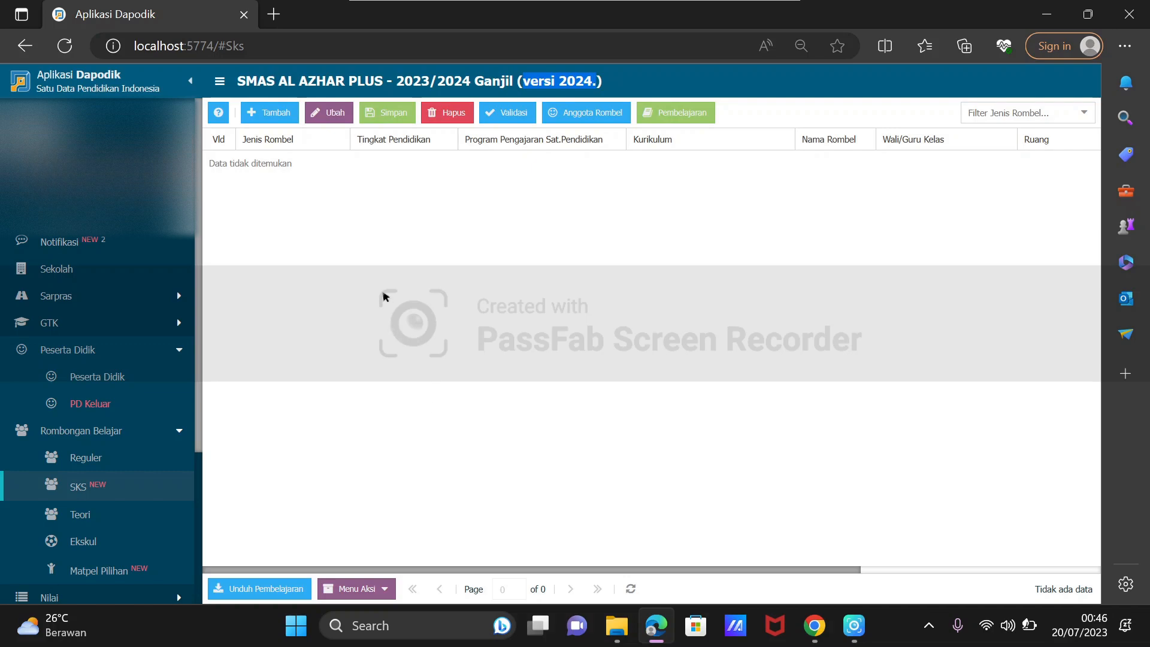
pyautogui.click(386, 590)
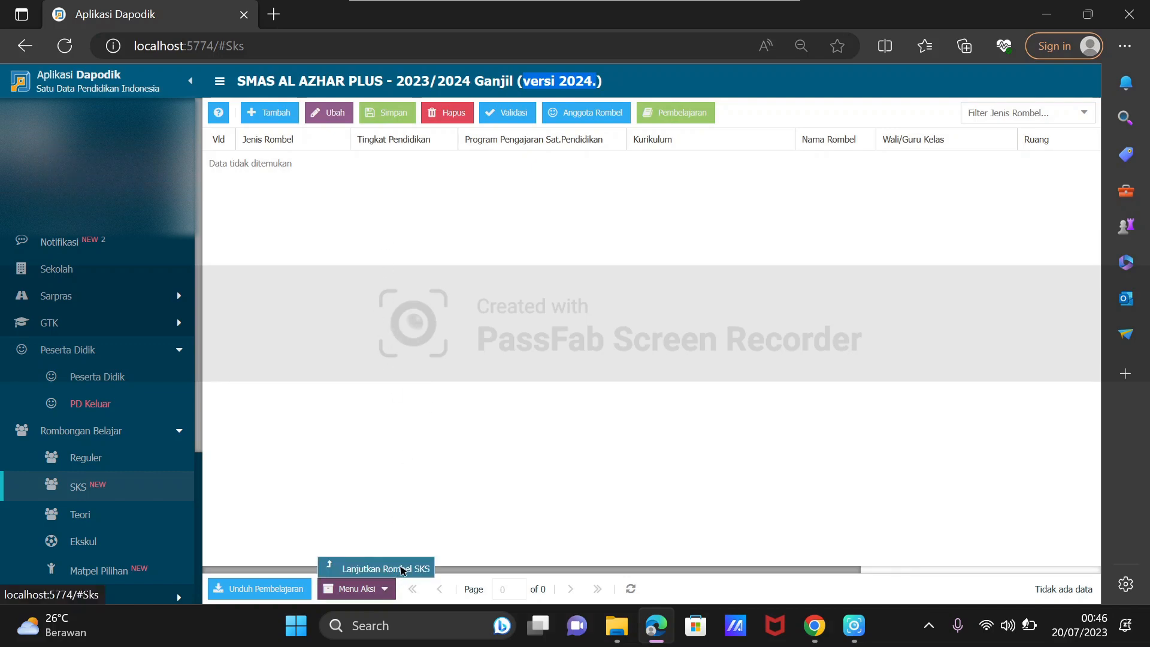
pyautogui.click(401, 569)
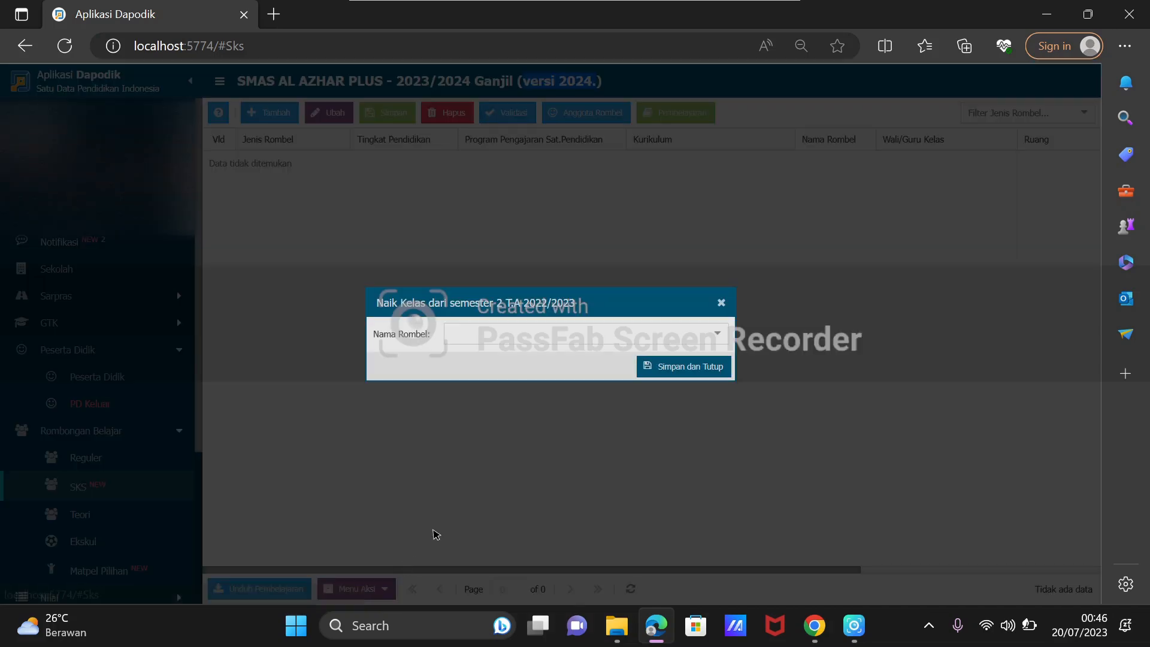
pyautogui.click(718, 334)
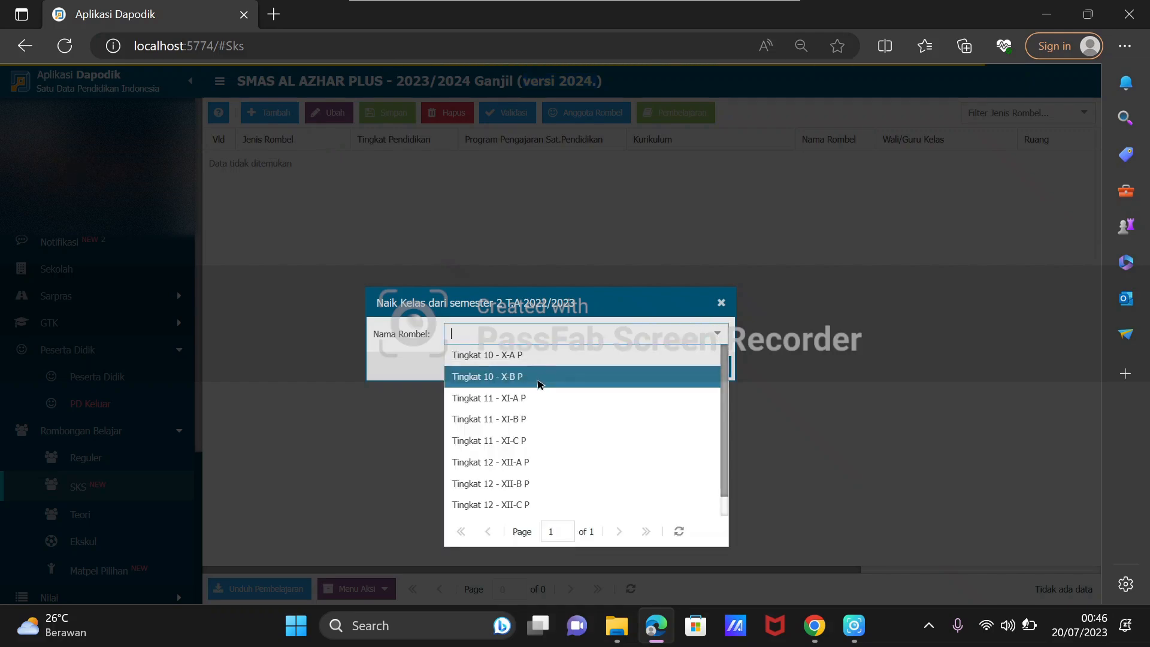
pyautogui.click(532, 355)
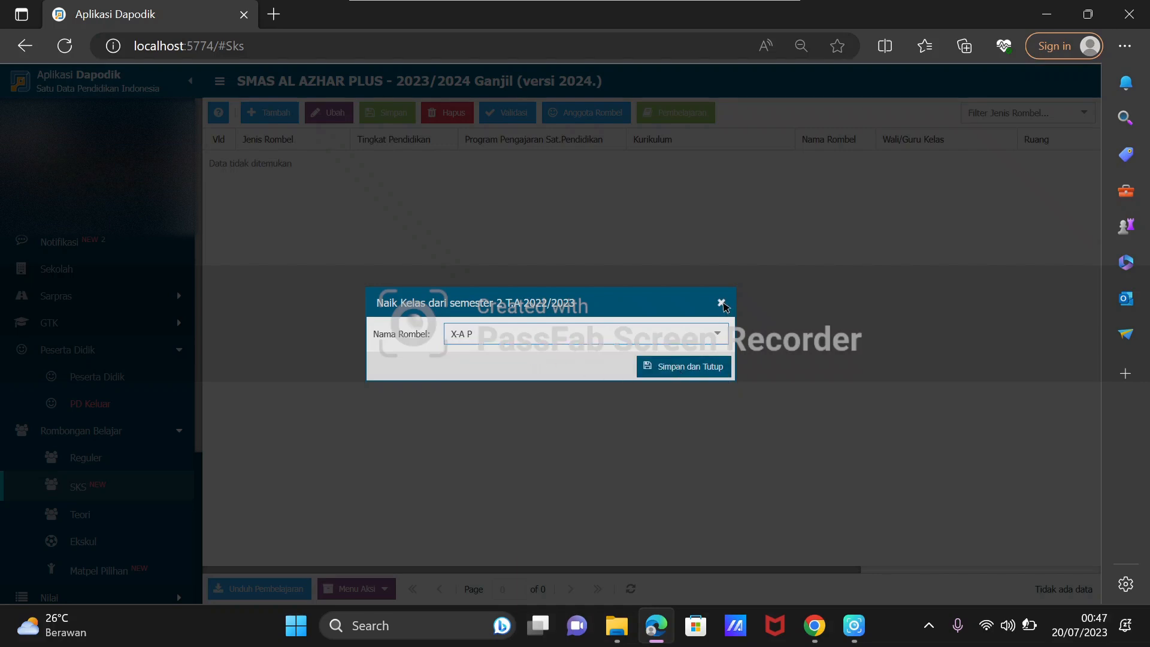
pyautogui.click(721, 303)
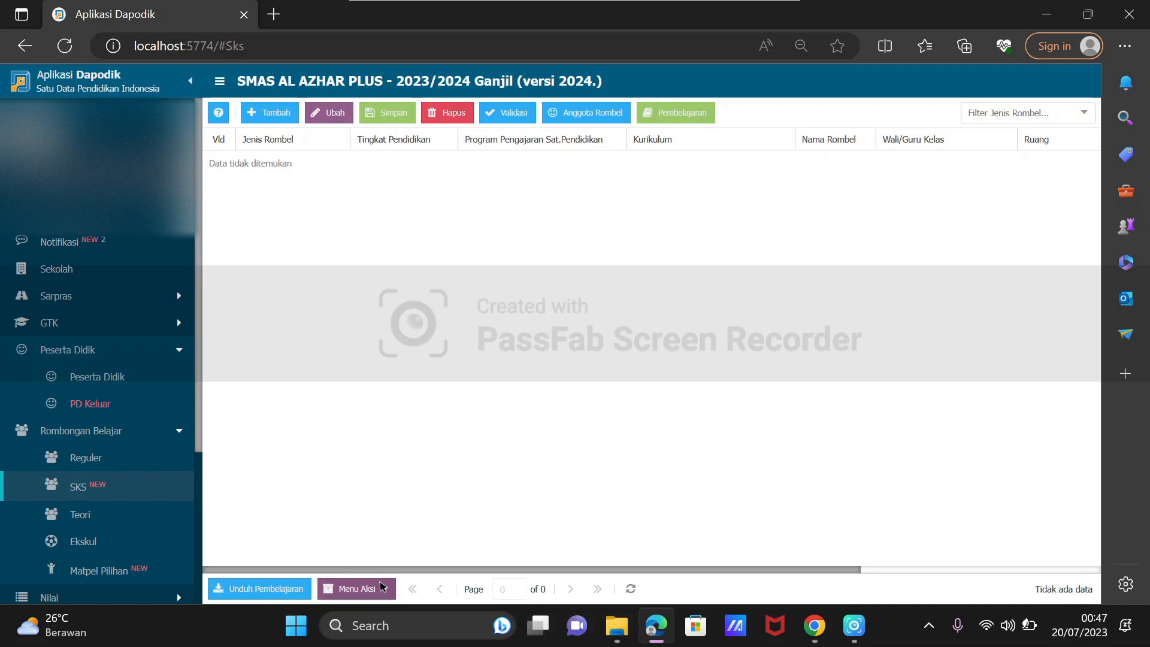
# Review the Nama Rombel choices for continuing an SKS class group, close the form, and check the actions available for Teori class groups.
pyautogui.click(381, 586)
pyautogui.click(392, 565)
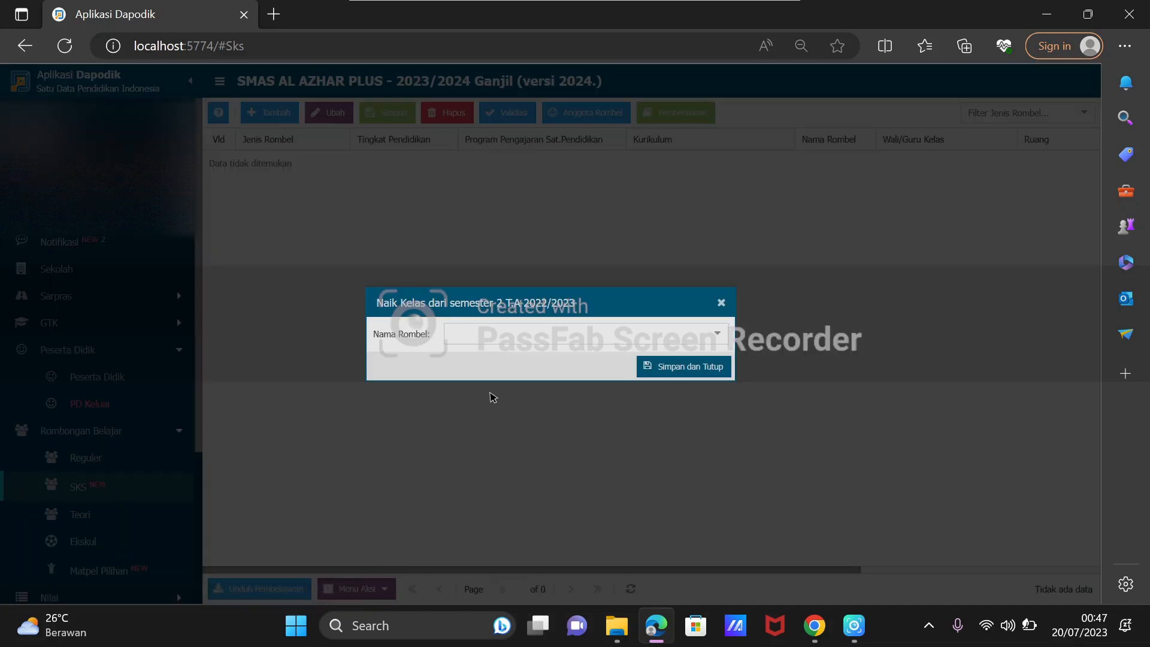
pyautogui.click(719, 337)
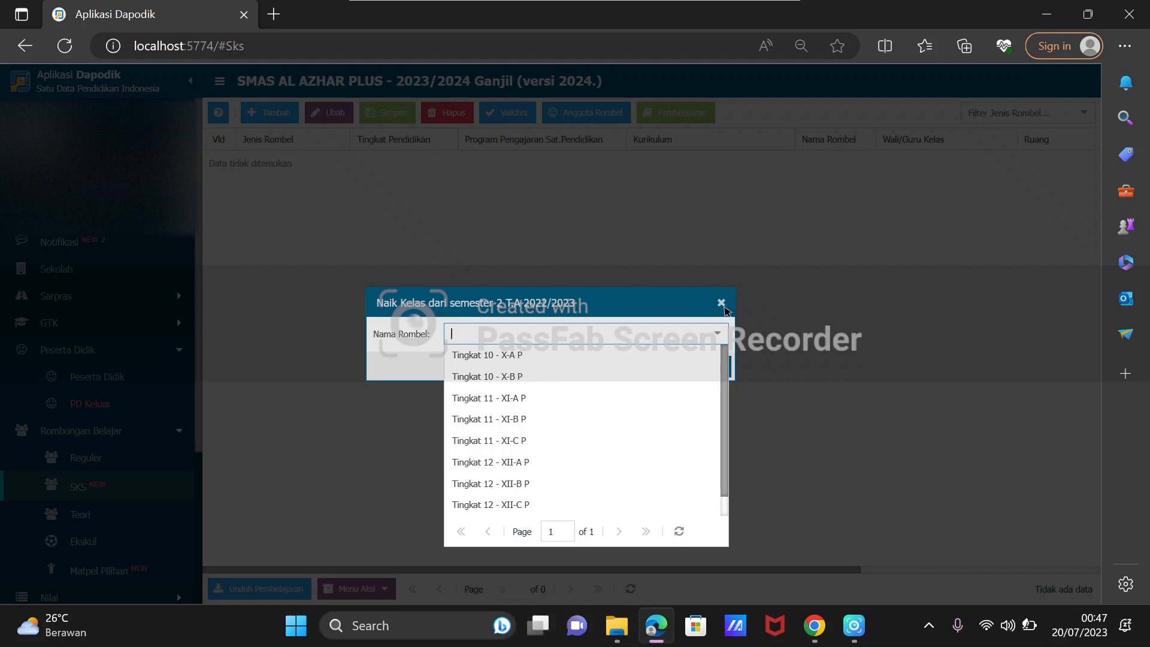
pyautogui.click(721, 304)
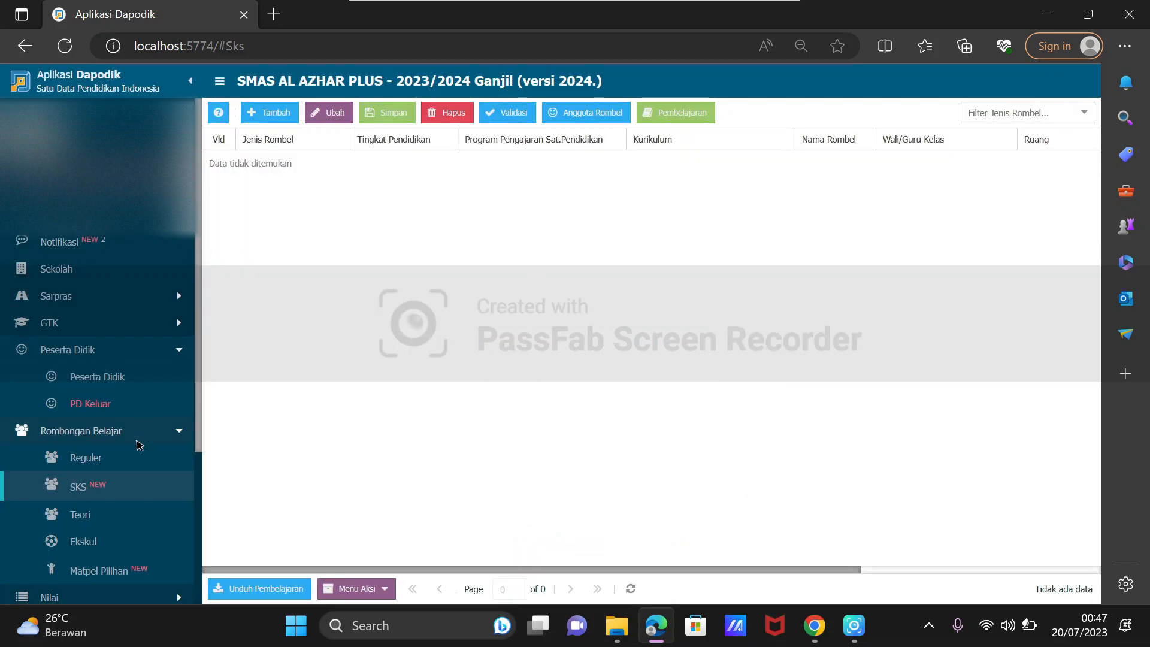
pyautogui.click(88, 514)
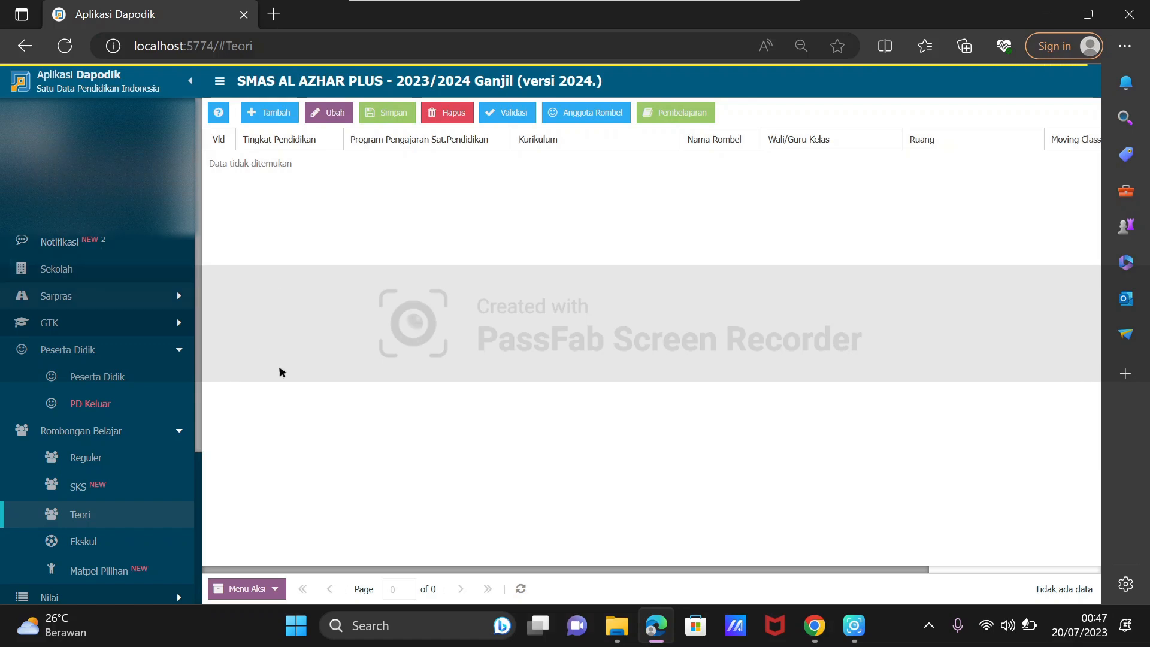
pyautogui.click(275, 589)
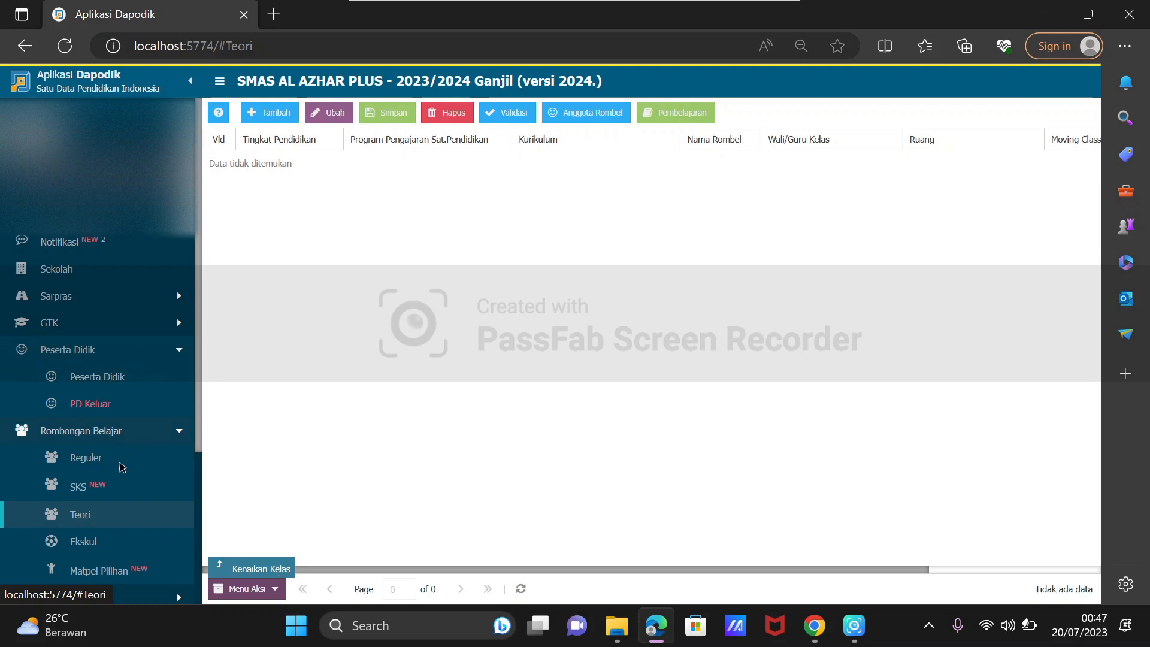
# Return to the SKS class groups, view the Lanjutkan Rombel SKS form again, and close it without choosing a class.
pyautogui.click(105, 491)
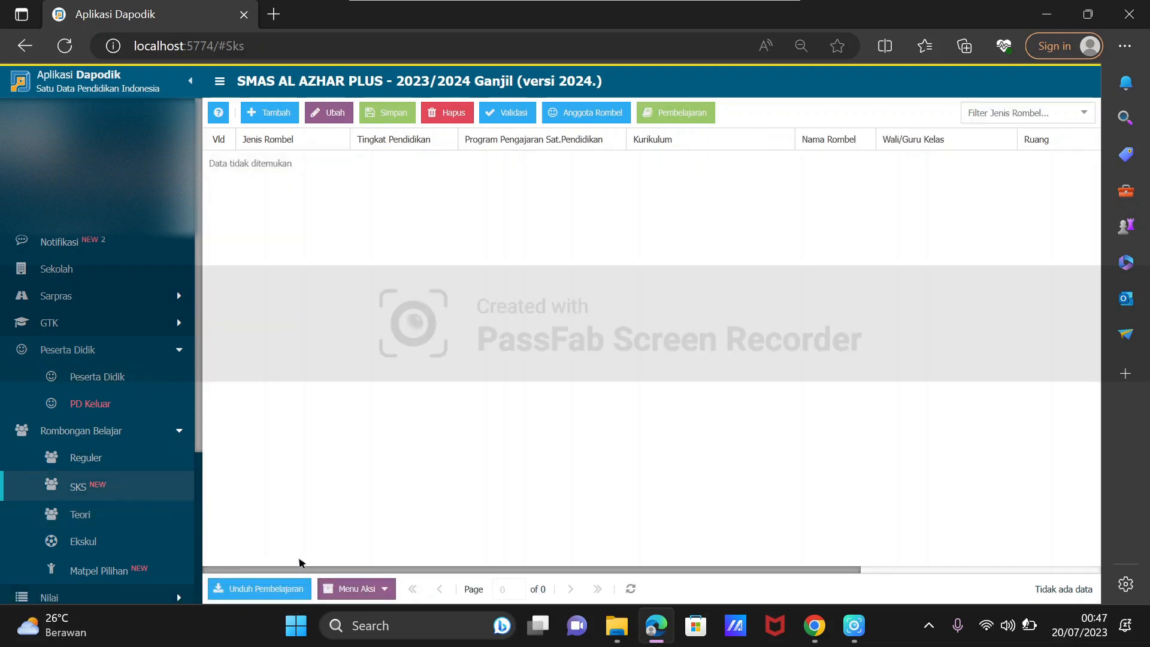
pyautogui.click(382, 593)
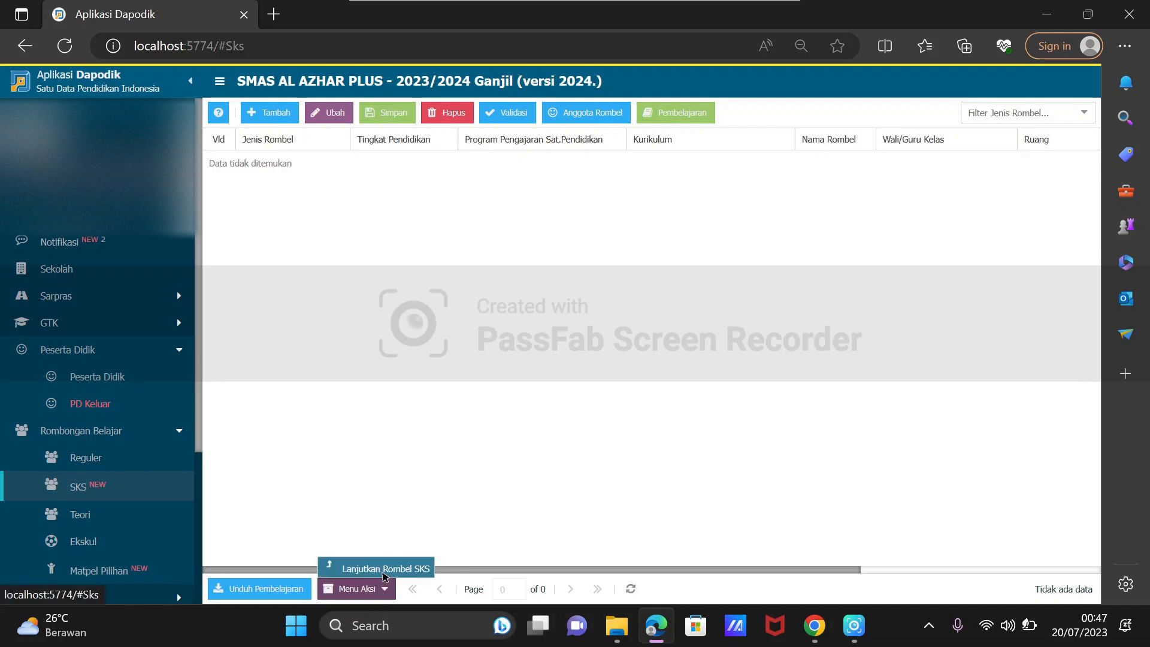
pyautogui.click(375, 571)
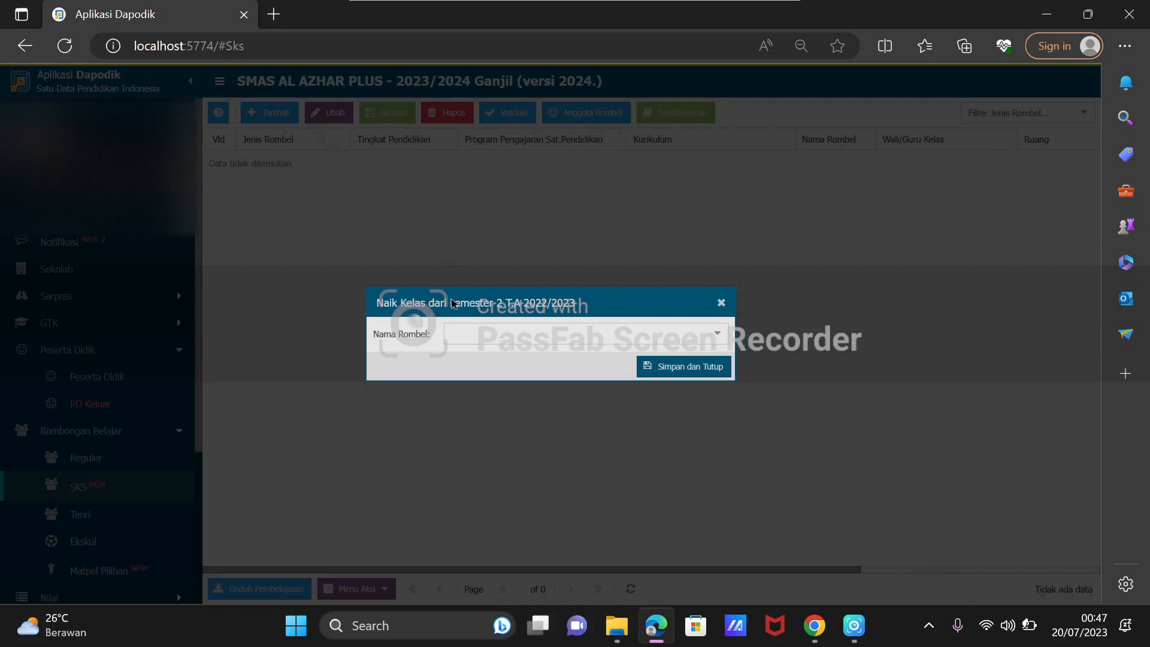
pyautogui.click(720, 338)
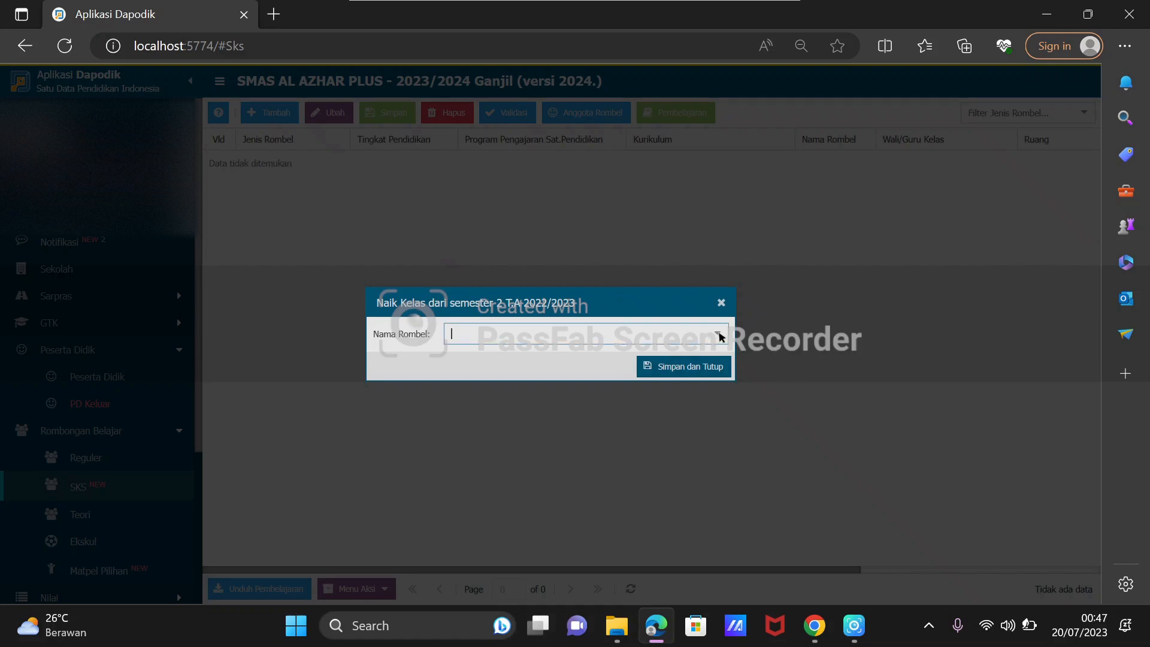
pyautogui.click(722, 303)
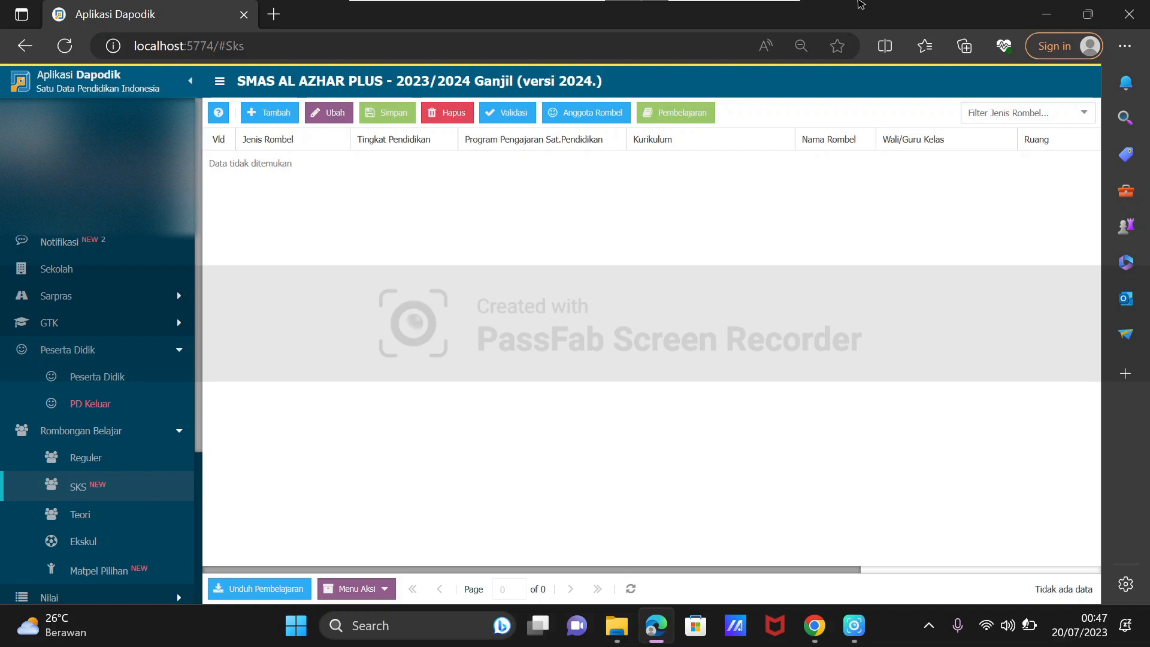
# Minimize the browser and the Downloads window to show the desktop.
pyautogui.click(1052, 12)
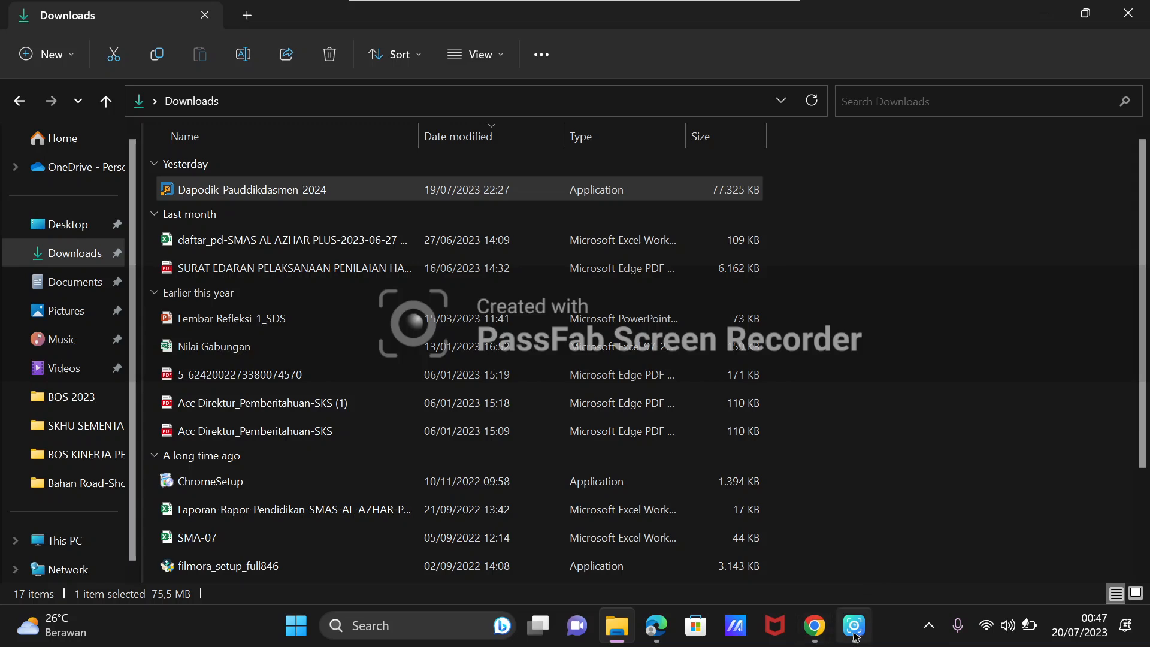
pyautogui.click(1048, 13)
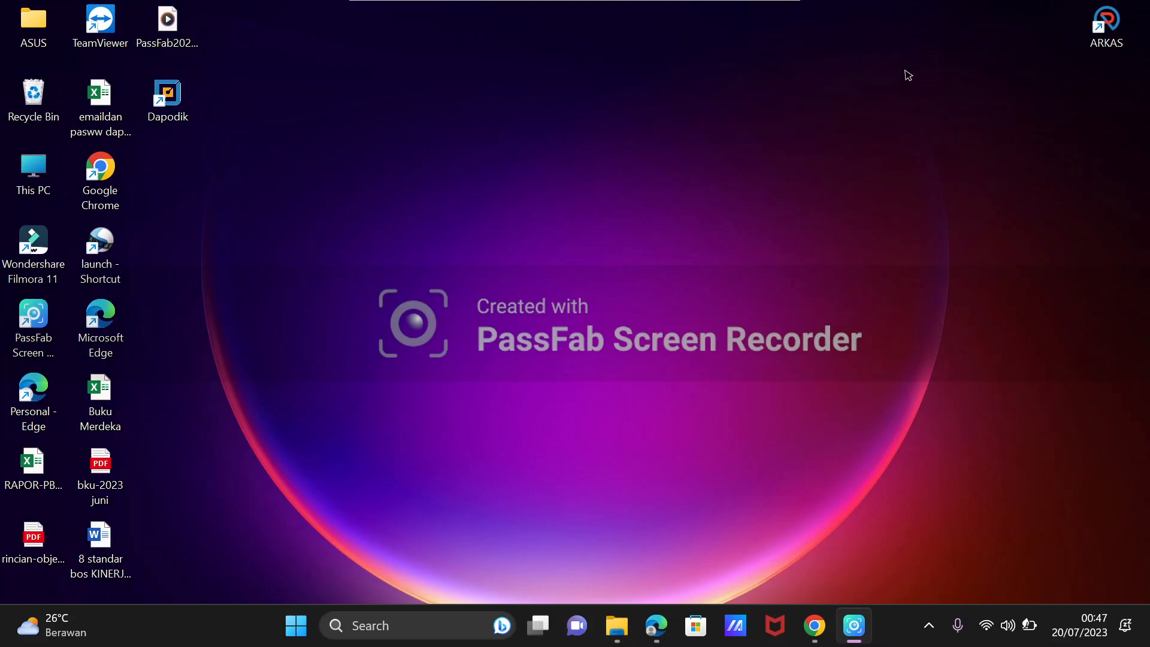
pyautogui.moveTo(444, 3)
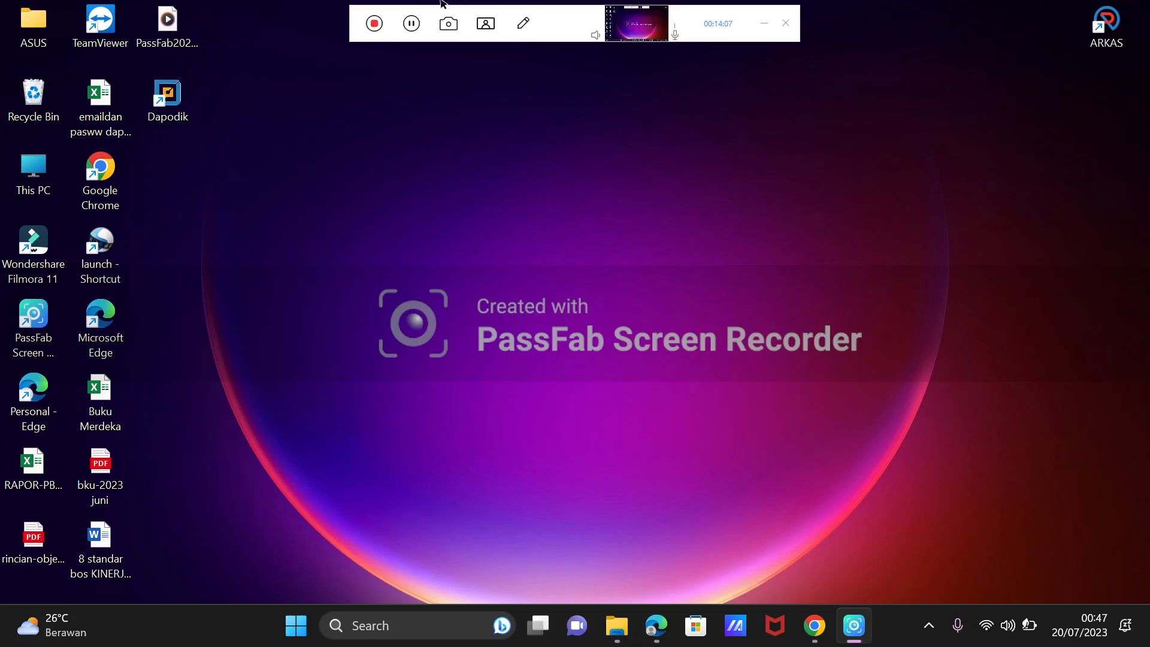